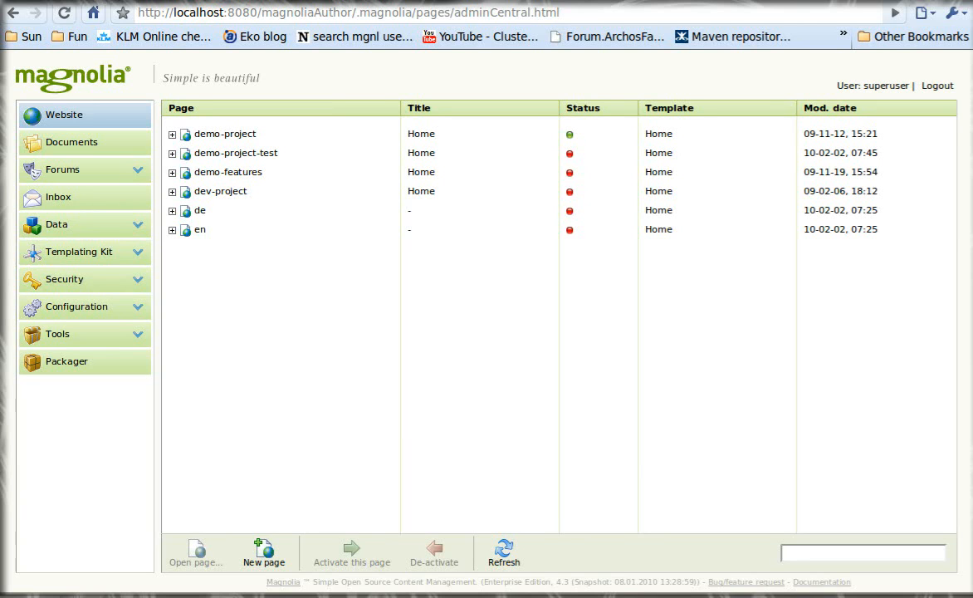
Inspect the website page tree under de and en, including the subpages of each demo-project
{"action": "left_click", "coordinate": [172, 211]}
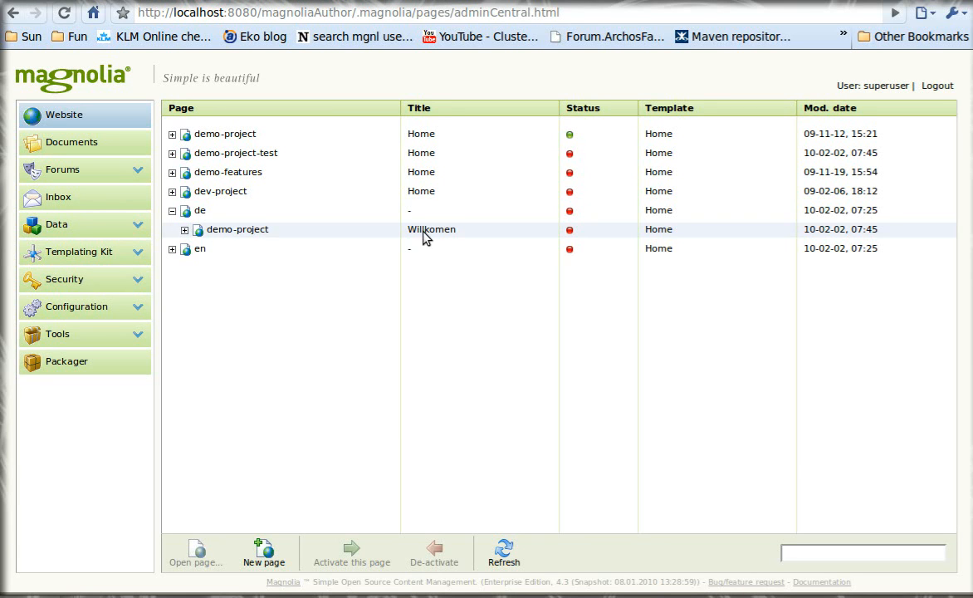
{"action": "left_click", "coordinate": [184, 230]}
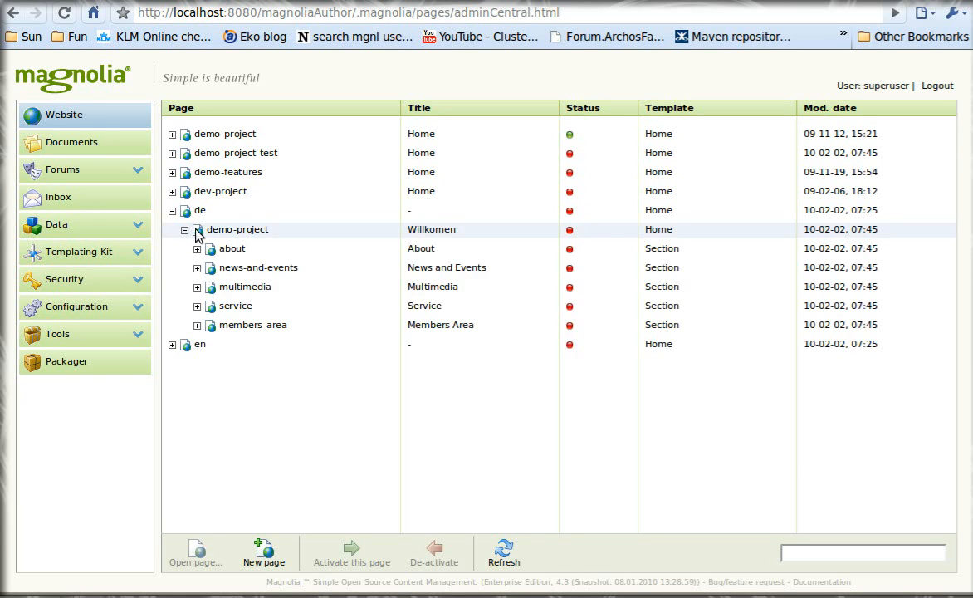
{"action": "left_click", "coordinate": [184, 230]}
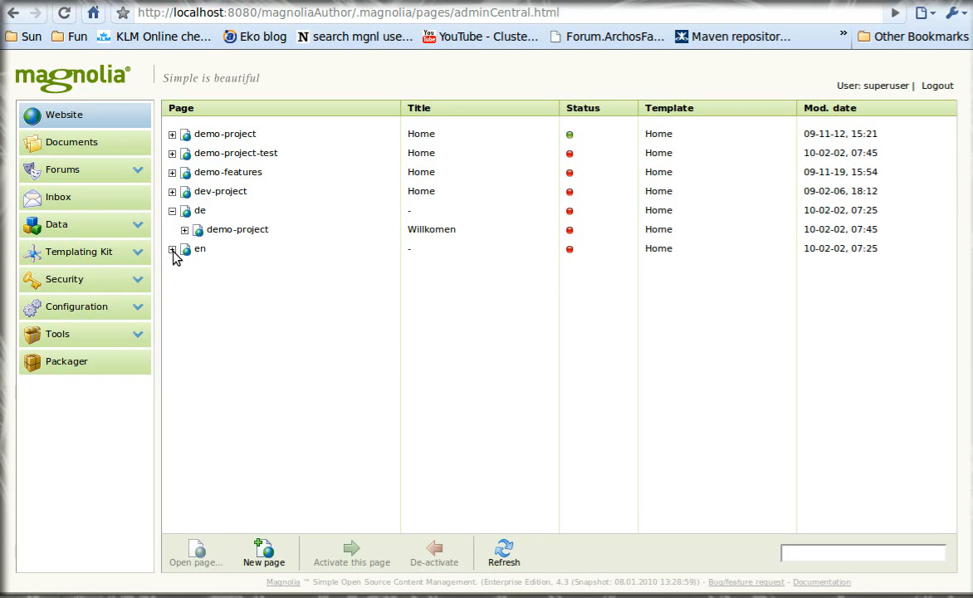
{"action": "left_click", "coordinate": [173, 251]}
{"action": "left_click", "coordinate": [184, 268]}
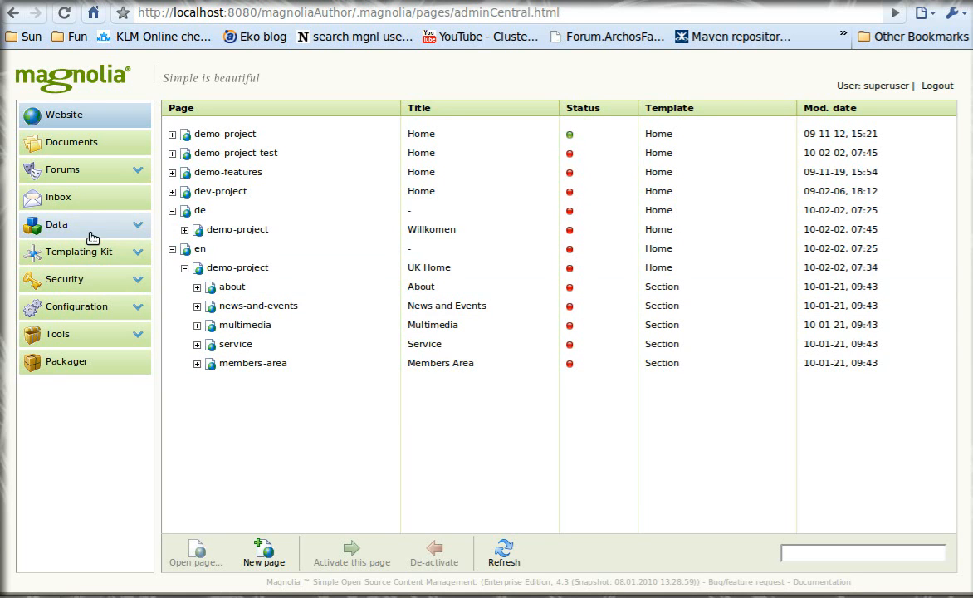
Open the Templating Kit site definitions and review the templates, theme and damSupport nodes of demo-base
{"action": "left_click", "coordinate": [78, 255]}
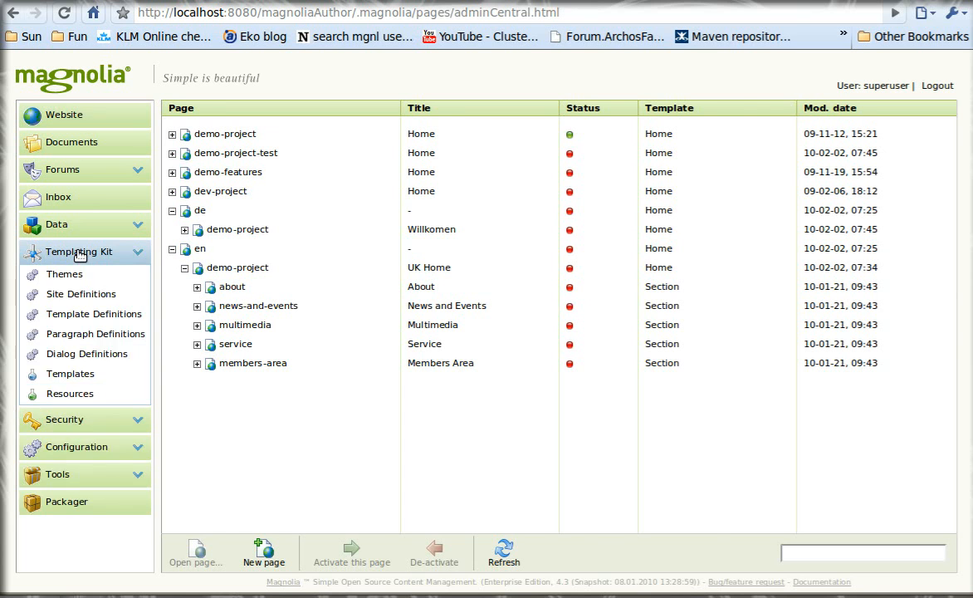
{"action": "left_click", "coordinate": [79, 296]}
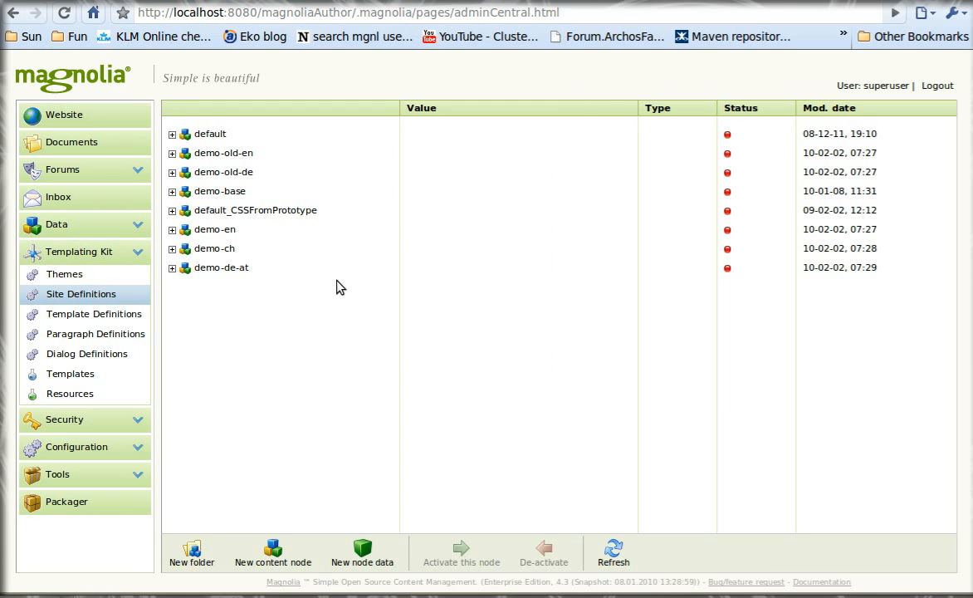
{"action": "left_click", "coordinate": [172, 191]}
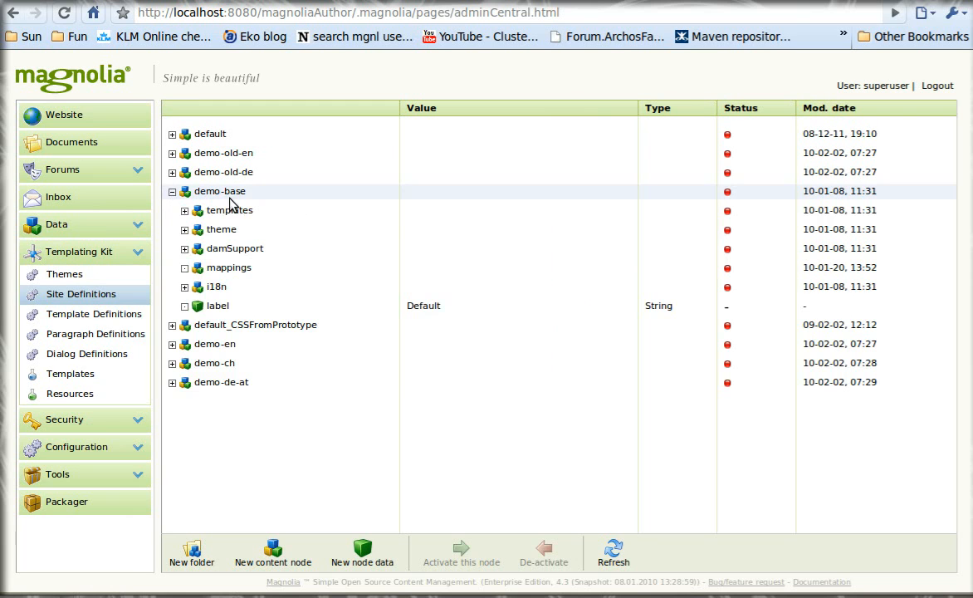
{"action": "left_click", "coordinate": [184, 210]}
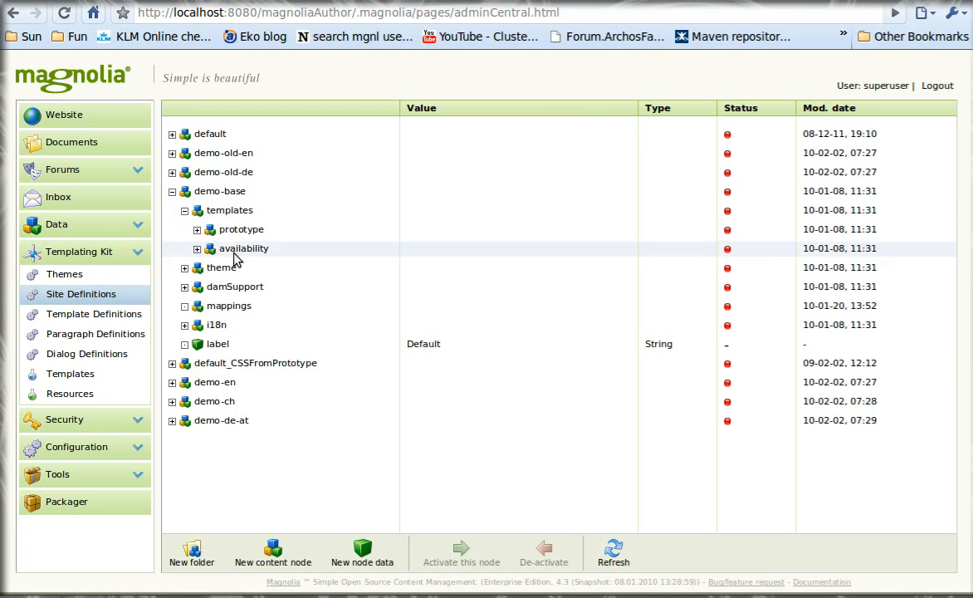
{"action": "left_click", "coordinate": [196, 229]}
{"action": "left_click", "coordinate": [185, 211]}
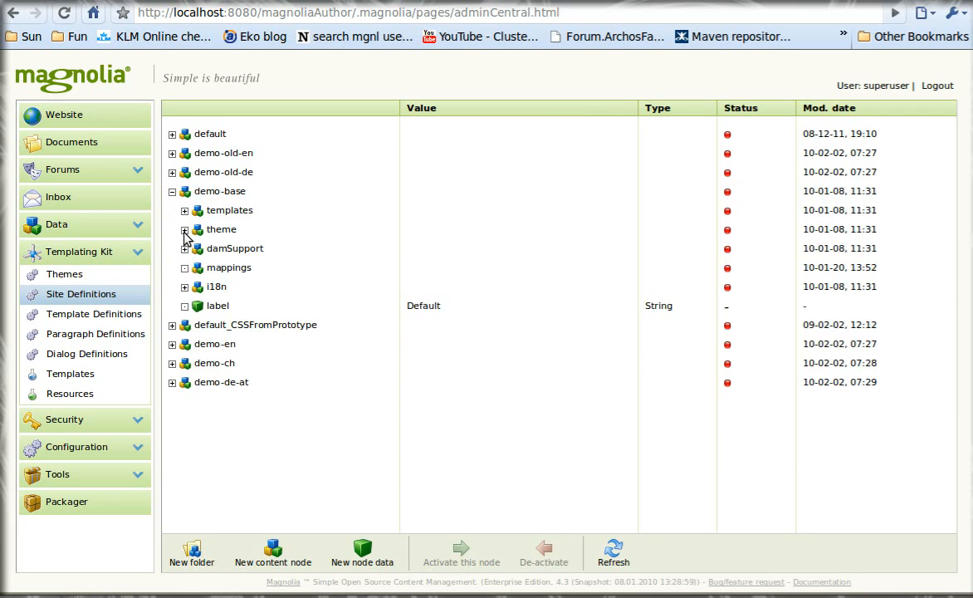
{"action": "left_click", "coordinate": [185, 230]}
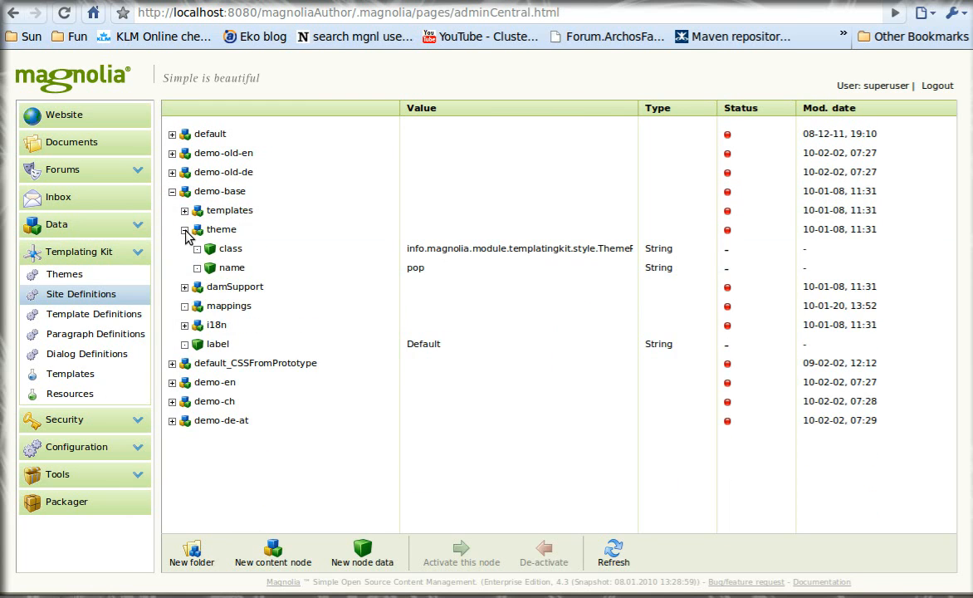
{"action": "left_click", "coordinate": [184, 230]}
{"action": "left_click", "coordinate": [184, 249]}
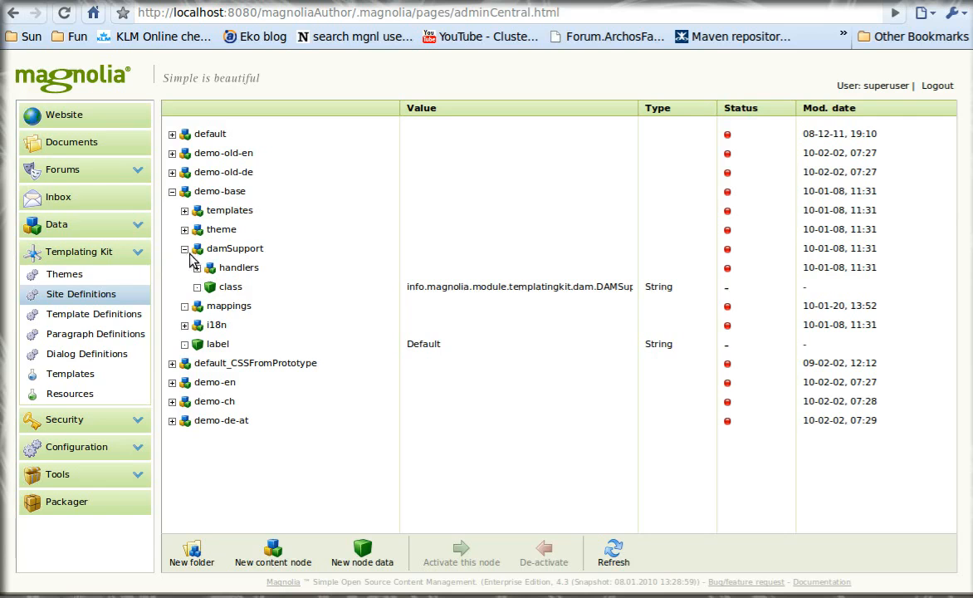
{"action": "left_click", "coordinate": [184, 249]}
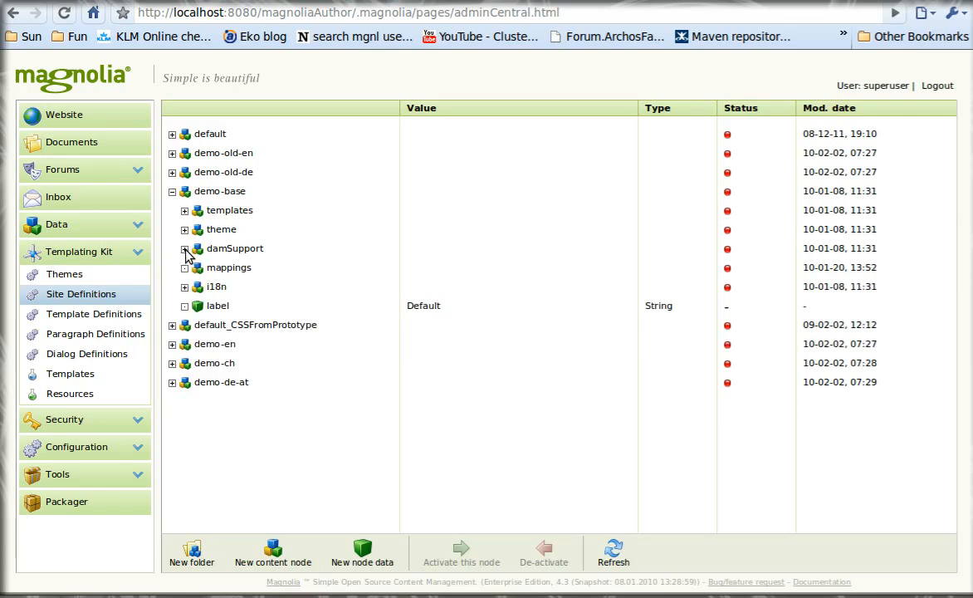
{"action": "left_click", "coordinate": [172, 192]}
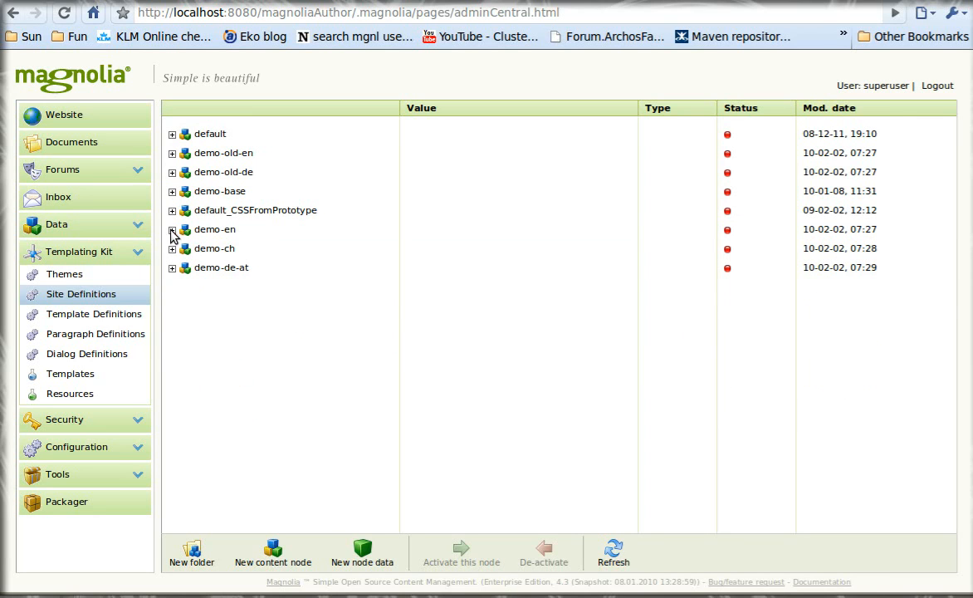
Inspect the extends property and the demo-com domain name in the demo-en site definition
{"action": "left_click", "coordinate": [172, 231]}
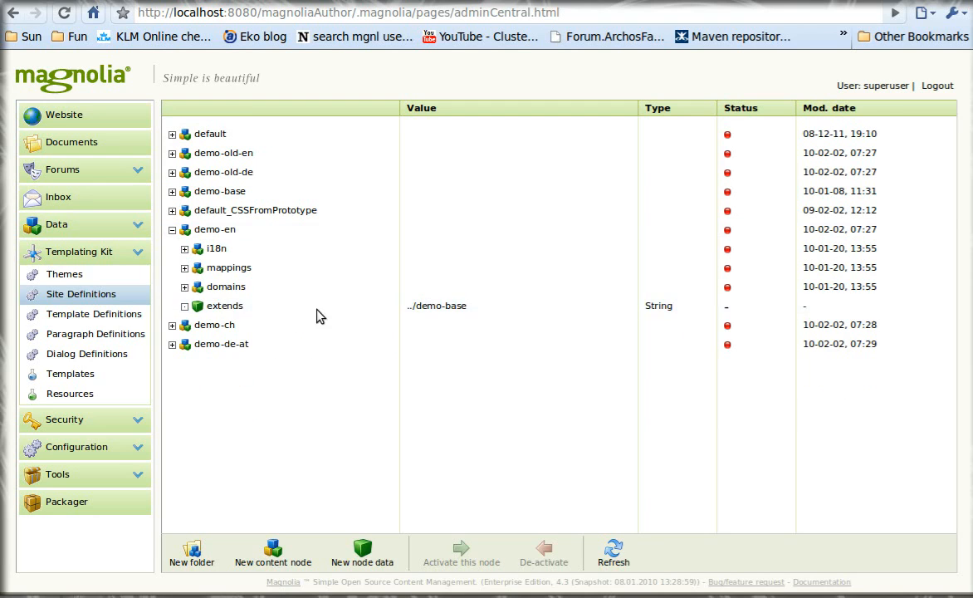
{"action": "left_click", "coordinate": [423, 309]}
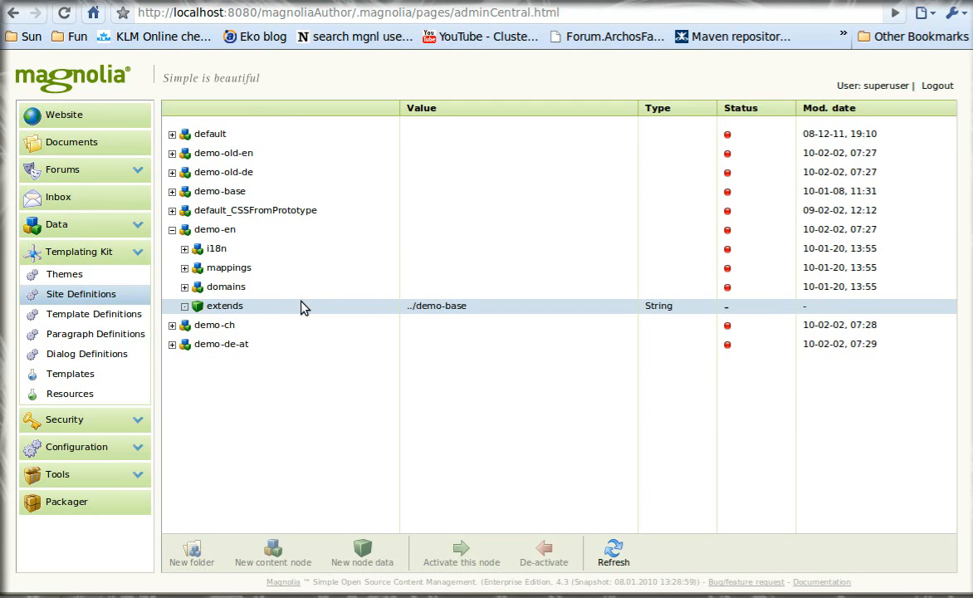
{"action": "left_click", "coordinate": [185, 286]}
{"action": "left_click", "coordinate": [197, 306]}
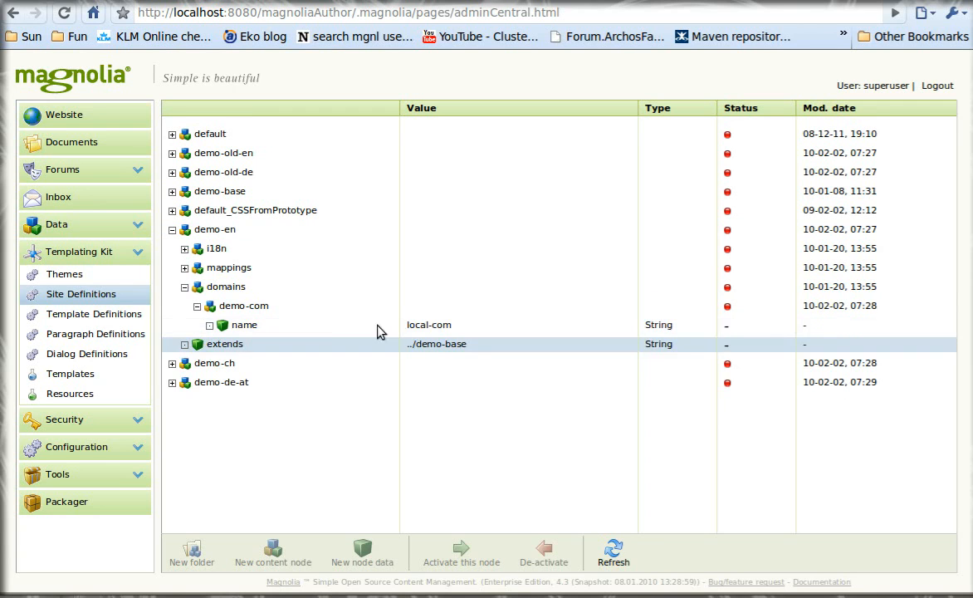
{"action": "left_click", "coordinate": [433, 331]}
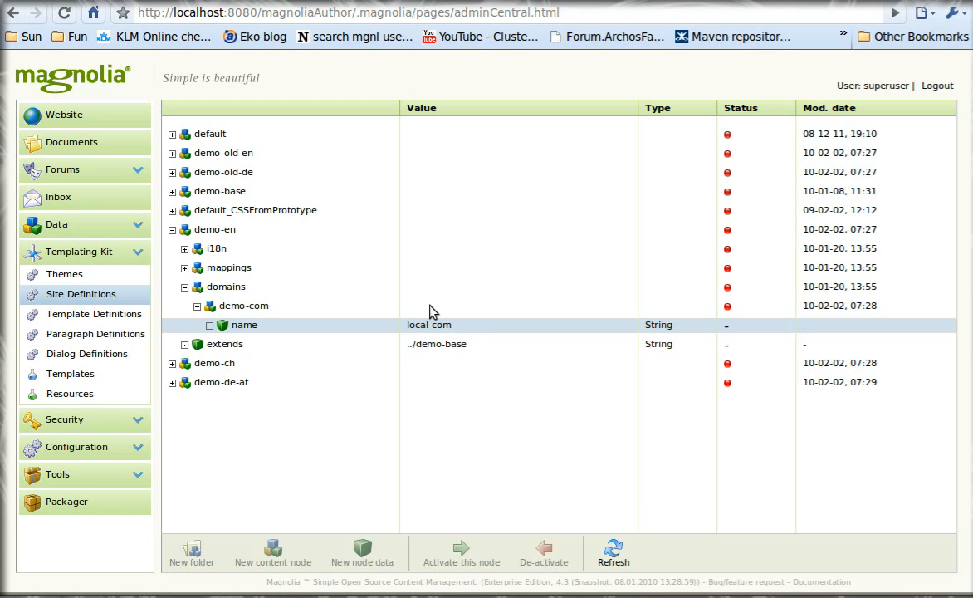
{"action": "left_click", "coordinate": [185, 288]}
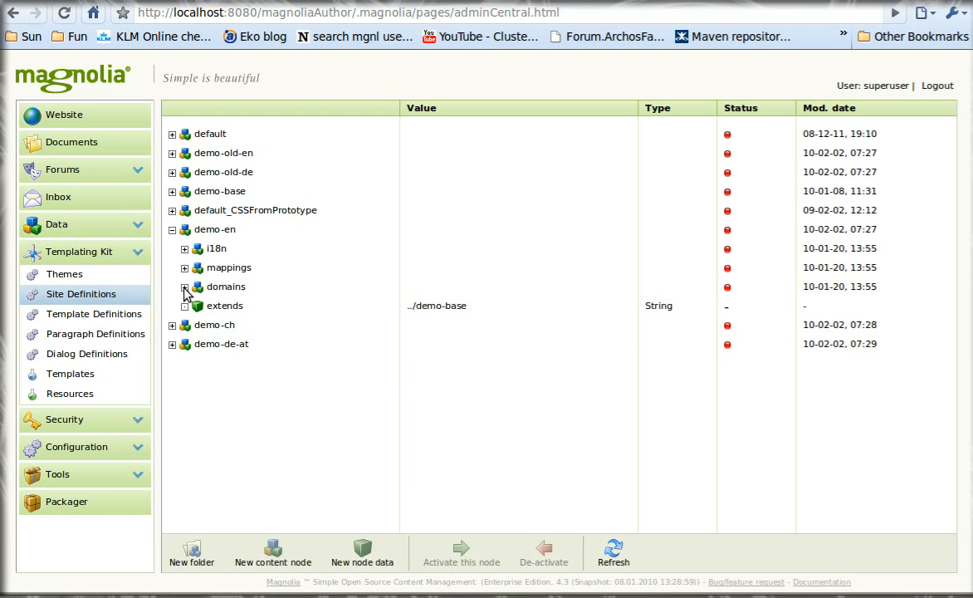
Check the handlePrefix in demo-en's website mapping against the root pages of the website tree
{"action": "left_click", "coordinate": [184, 268]}
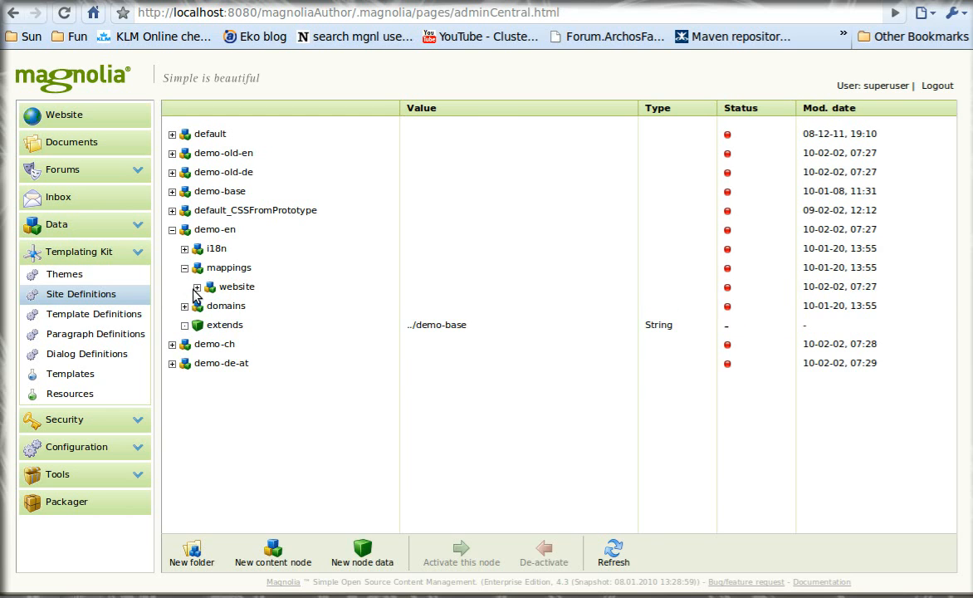
{"action": "left_click", "coordinate": [196, 287]}
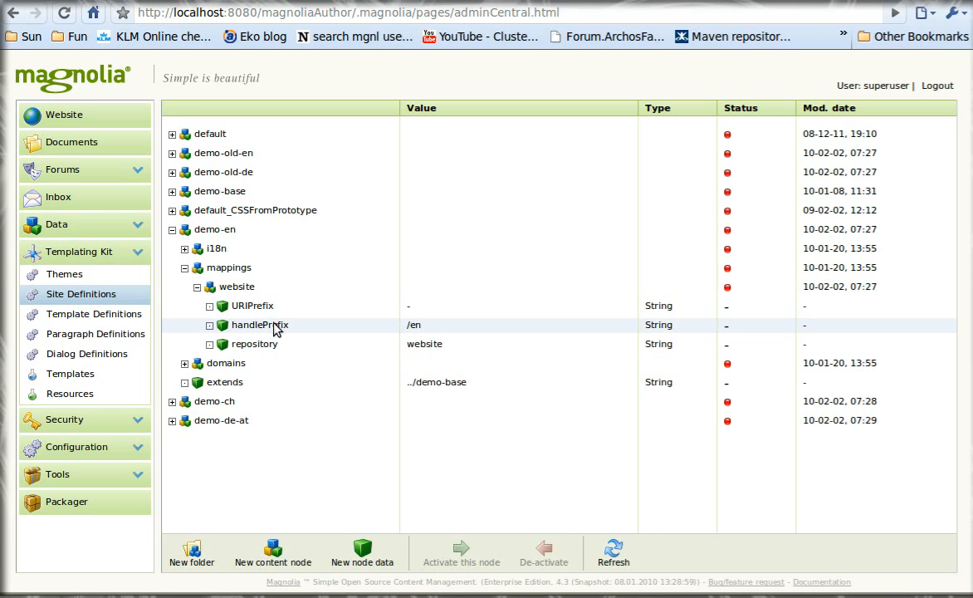
{"action": "left_click", "coordinate": [420, 327]}
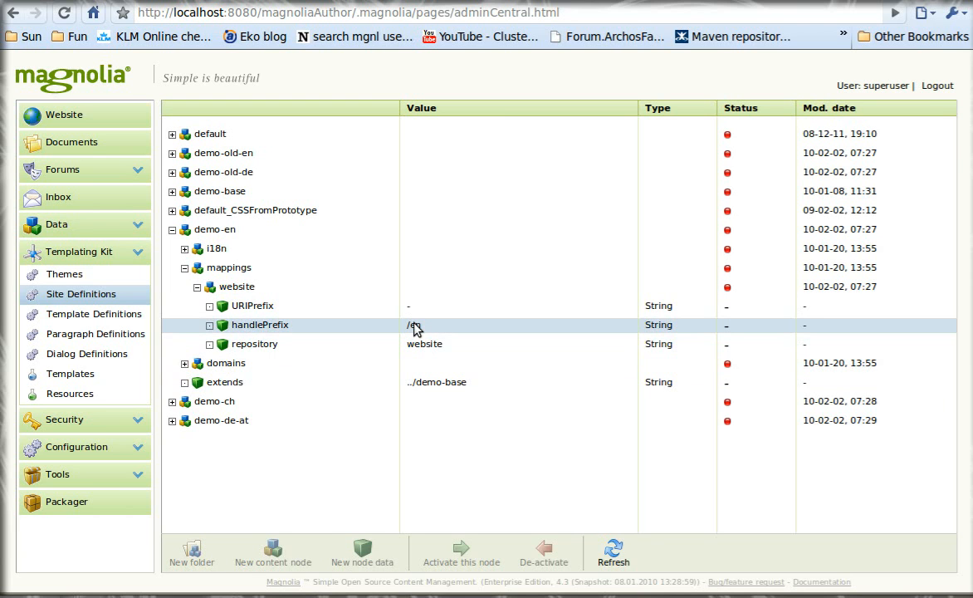
{"action": "left_click", "coordinate": [64, 115]}
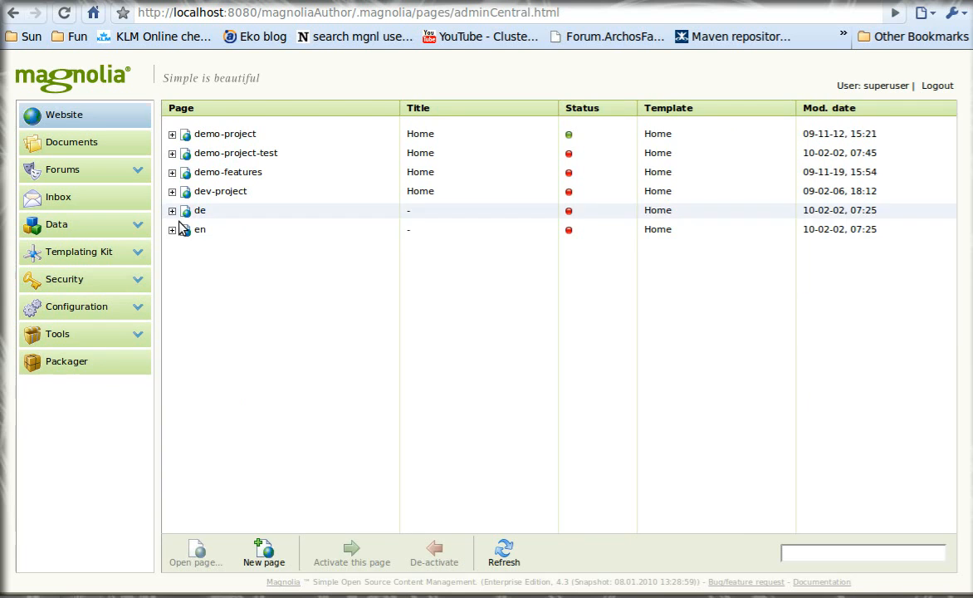
Return to the site definitions and review demo-de-at's website mapping and its demo-de and demo-at domain names
{"action": "left_click", "coordinate": [83, 252]}
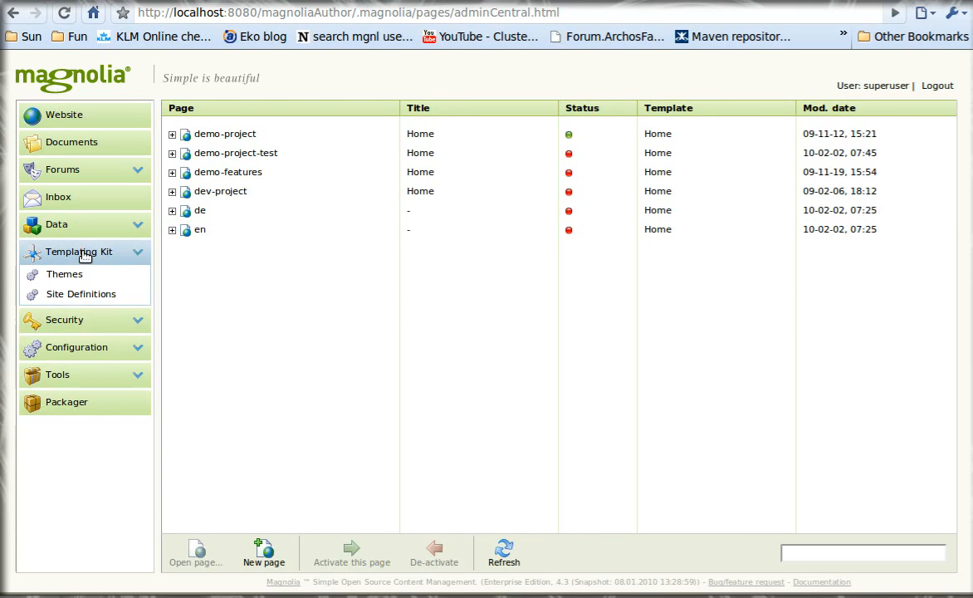
{"action": "left_click", "coordinate": [84, 301]}
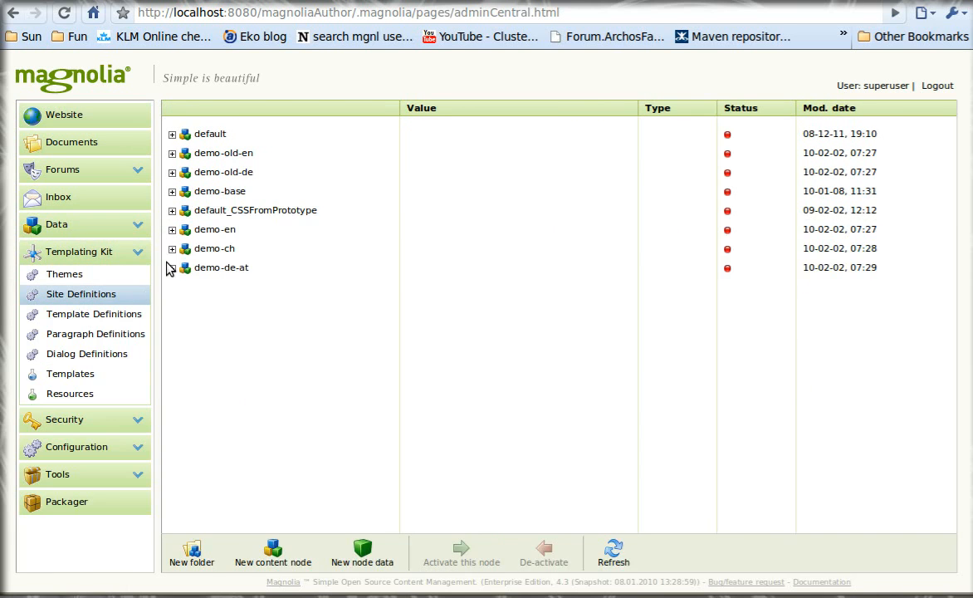
{"action": "left_click", "coordinate": [172, 268]}
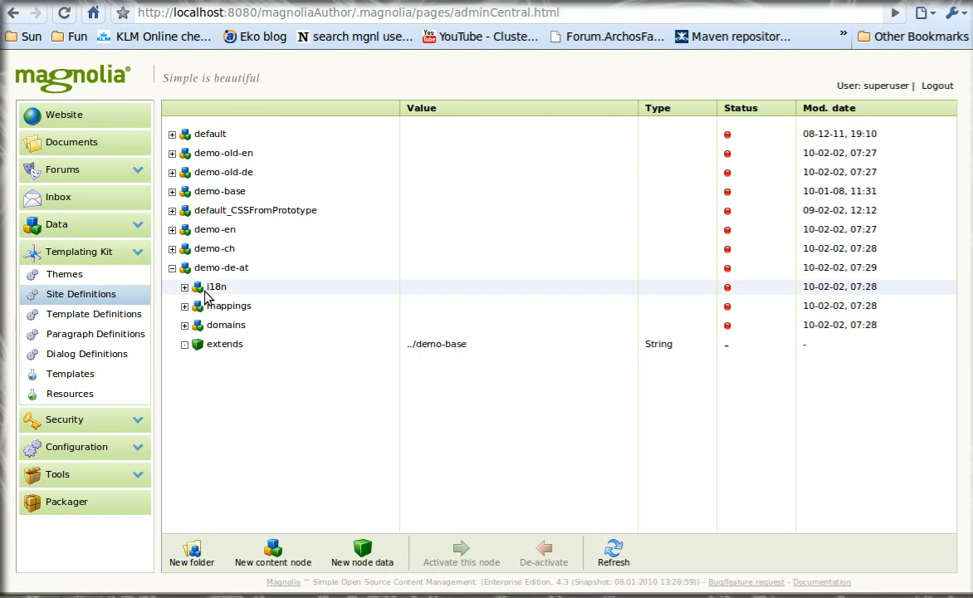
{"action": "left_click", "coordinate": [185, 306]}
{"action": "left_click", "coordinate": [197, 325]}
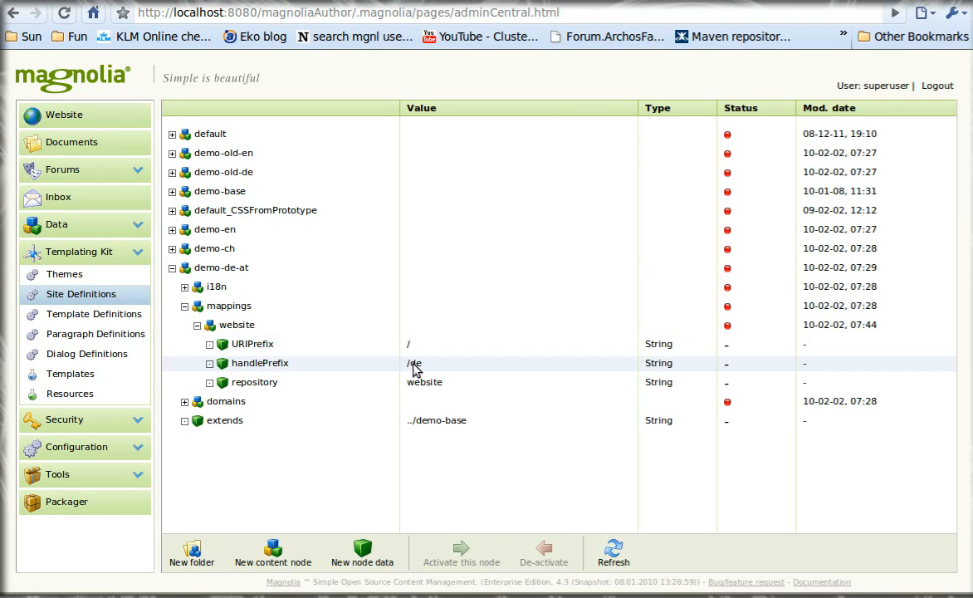
{"action": "left_click", "coordinate": [184, 401]}
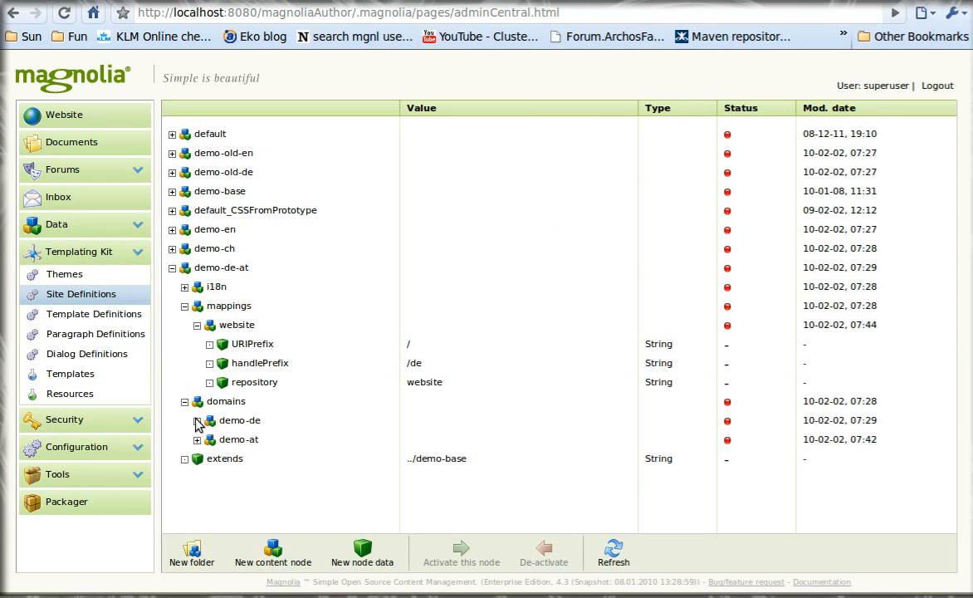
{"action": "left_click", "coordinate": [198, 421]}
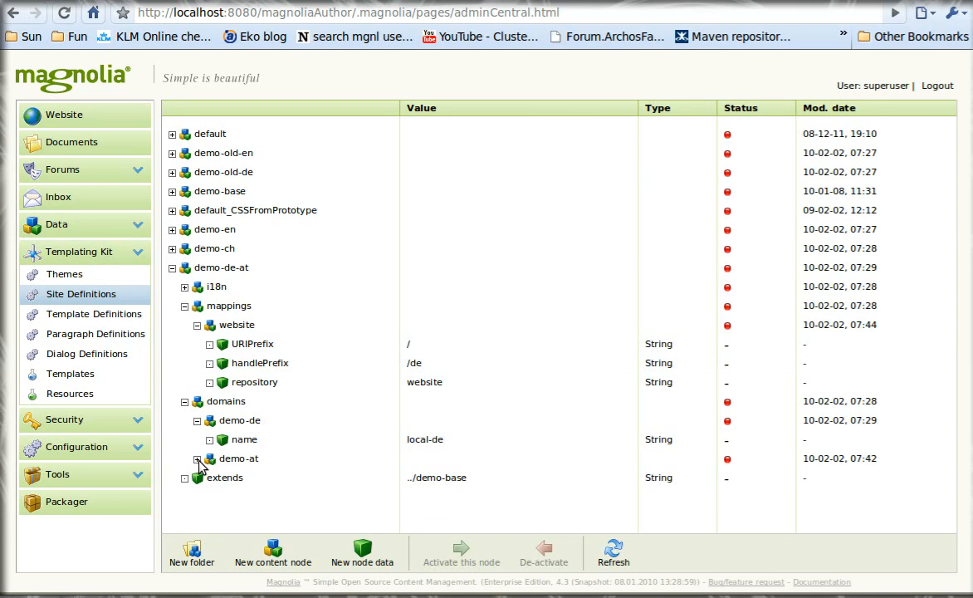
{"action": "left_click", "coordinate": [197, 458]}
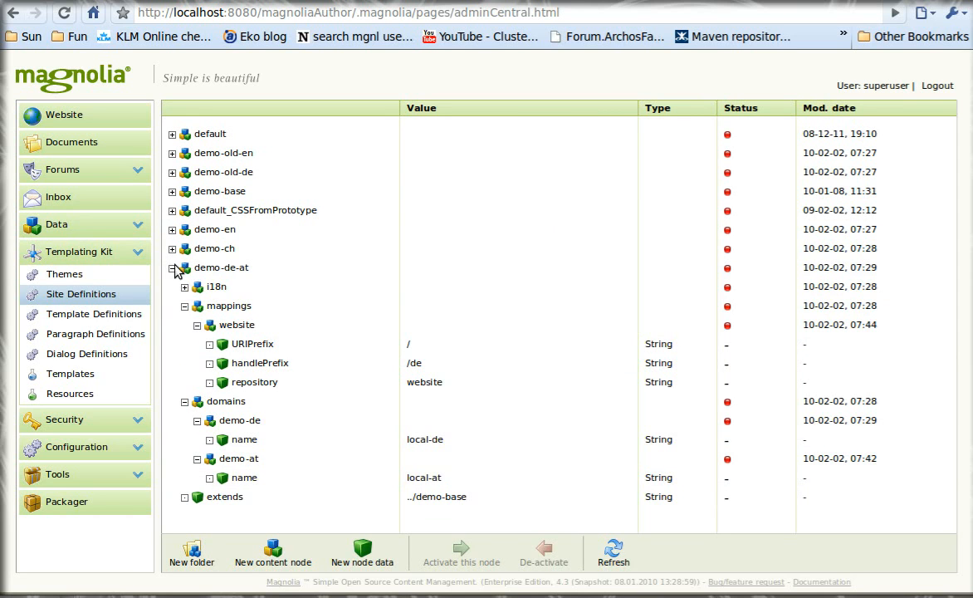
{"action": "left_click", "coordinate": [172, 268]}
Review the demo-ch site definition's domain name and its website and resources mappings
{"action": "left_click", "coordinate": [172, 250]}
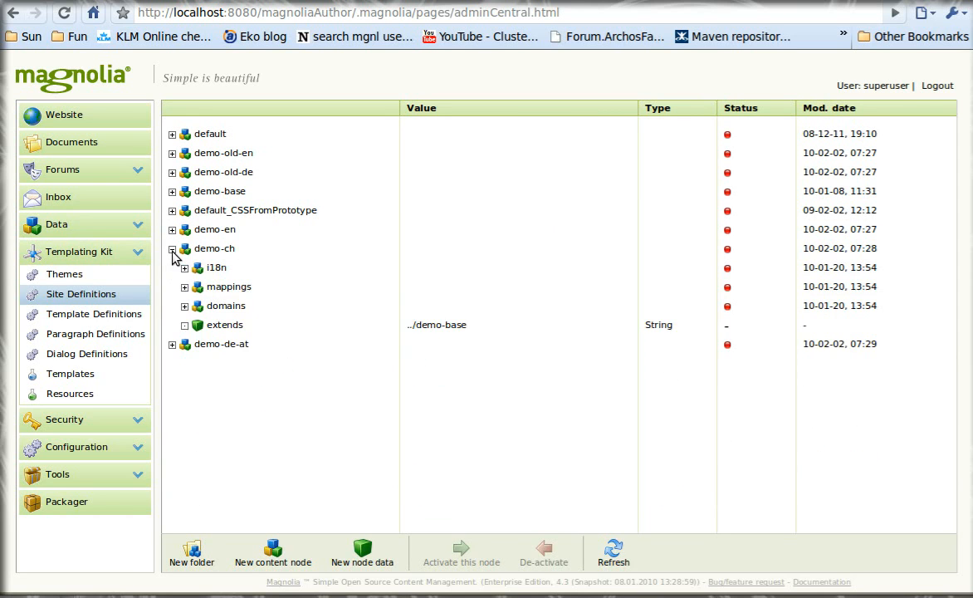
{"action": "left_click", "coordinate": [184, 306]}
{"action": "left_click", "coordinate": [197, 325]}
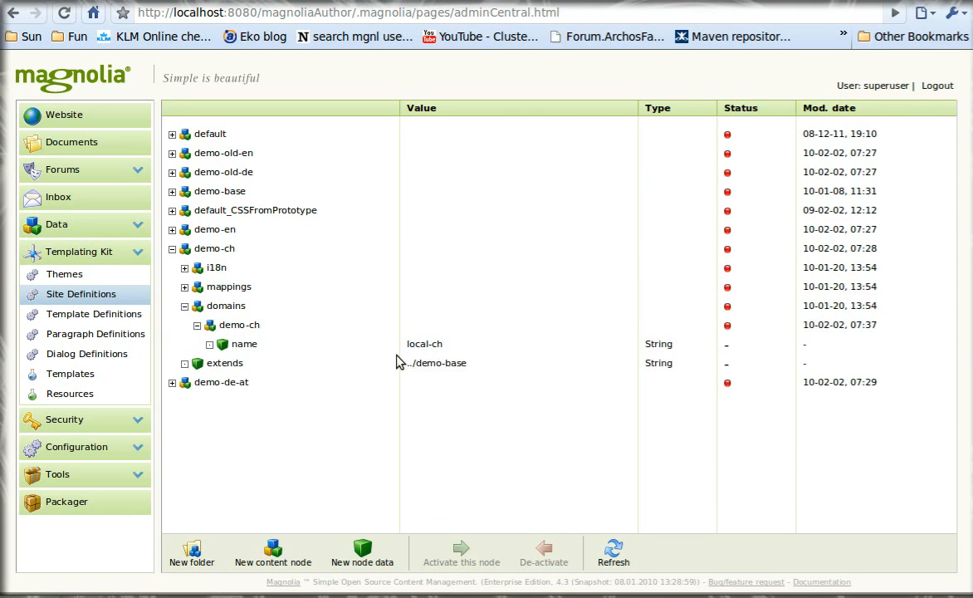
{"action": "left_click", "coordinate": [184, 287]}
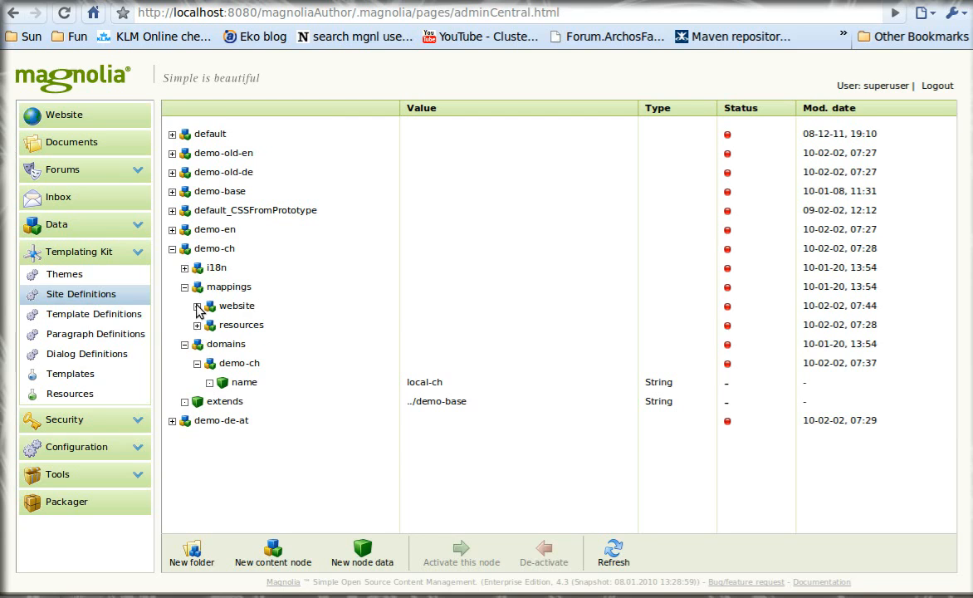
{"action": "left_click", "coordinate": [197, 306]}
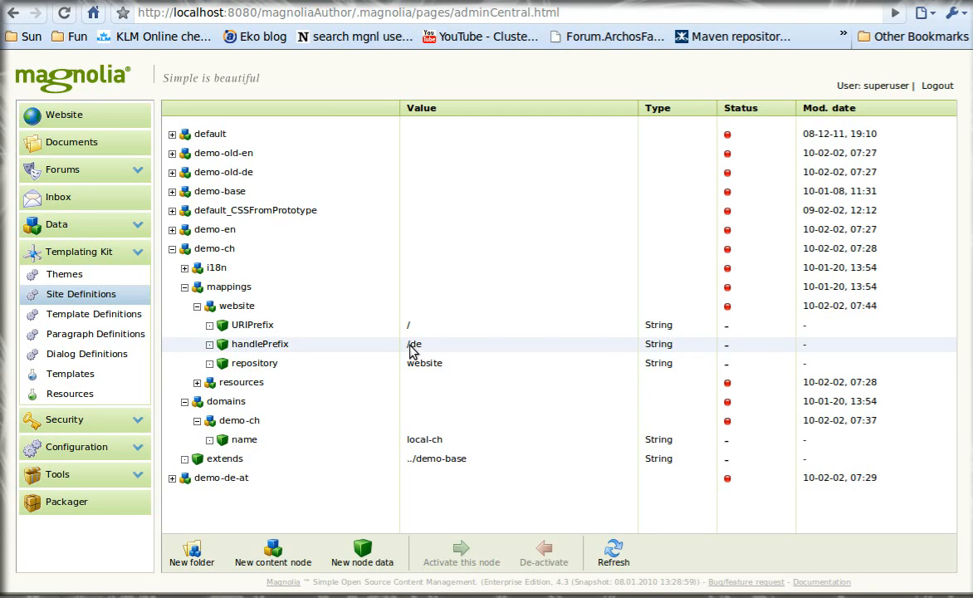
{"action": "left_click", "coordinate": [196, 307]}
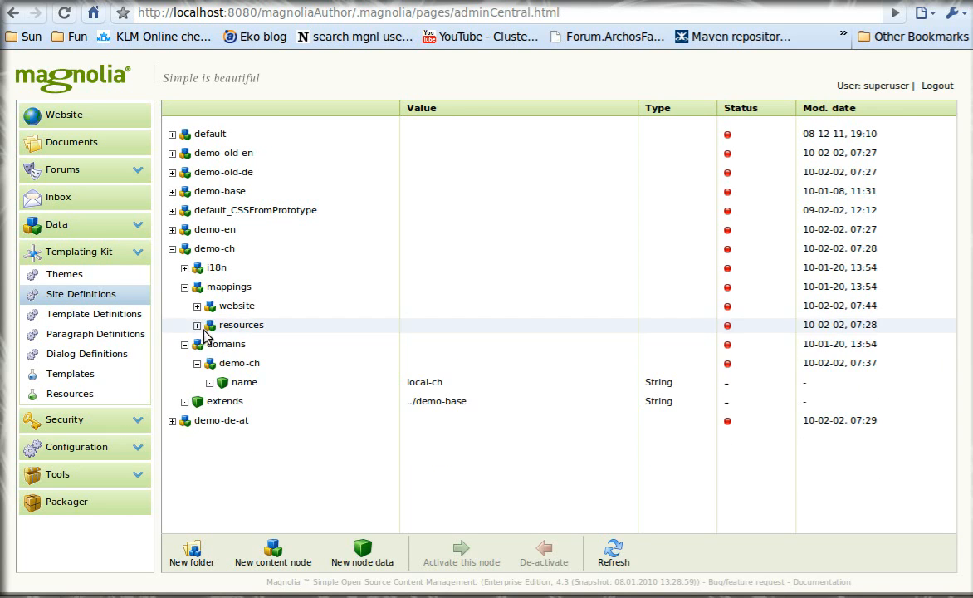
{"action": "left_click", "coordinate": [197, 326]}
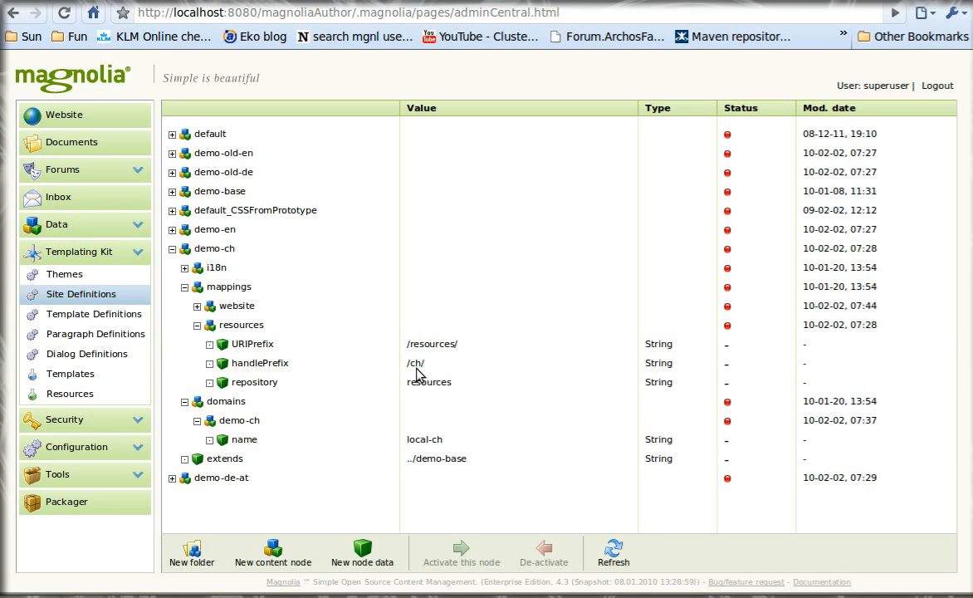
Examine the themes inside the ch folder's templating-kit in the Templating Kit resources, then collapse the ch folder
{"action": "left_click", "coordinate": [49, 394]}
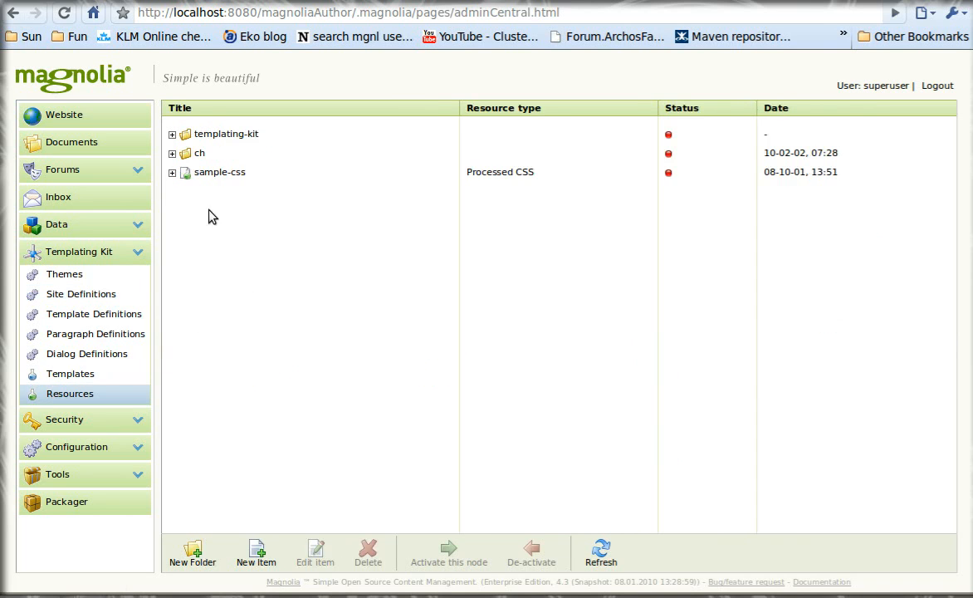
{"action": "left_click", "coordinate": [172, 153]}
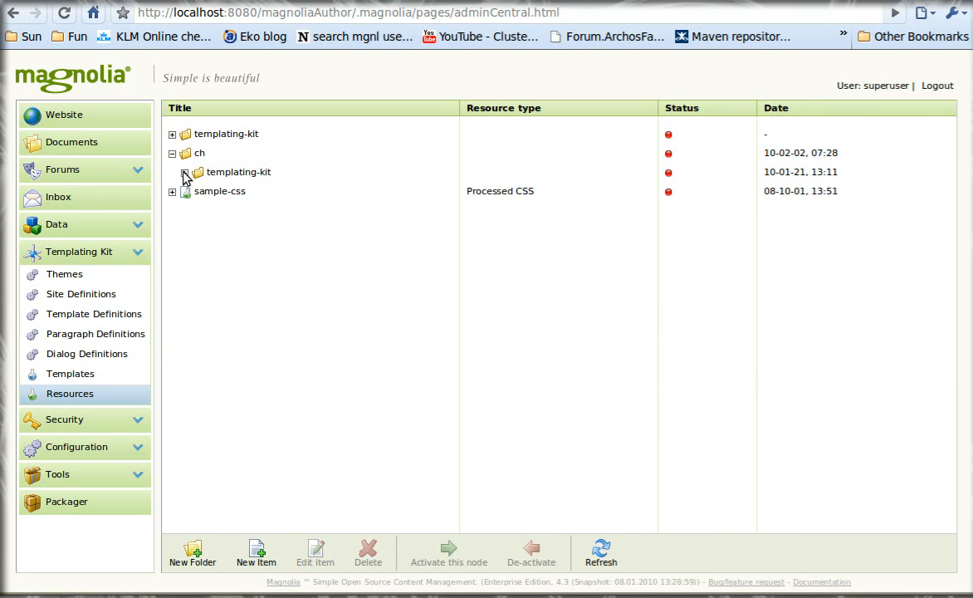
{"action": "left_click", "coordinate": [184, 172]}
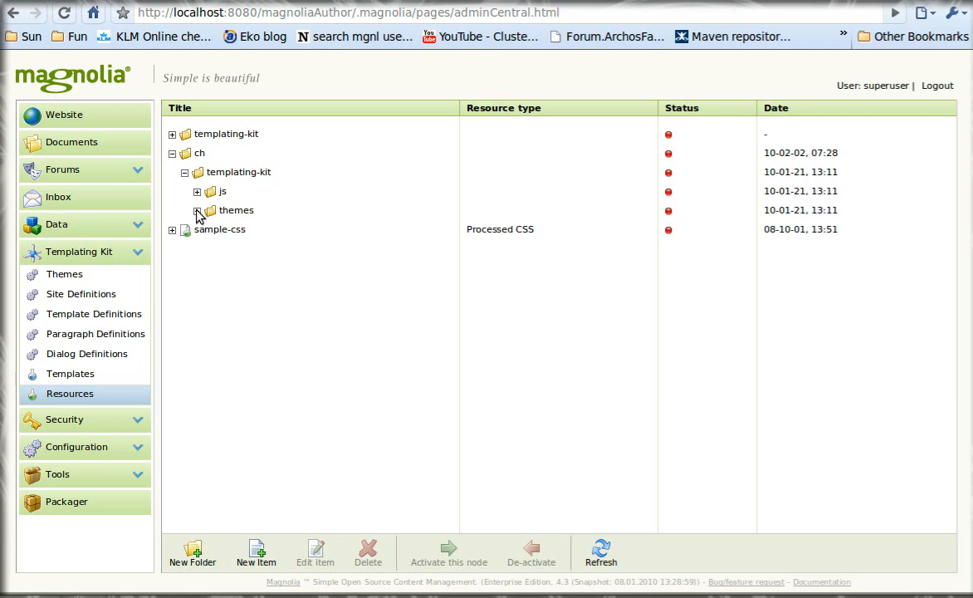
{"action": "left_click", "coordinate": [197, 210]}
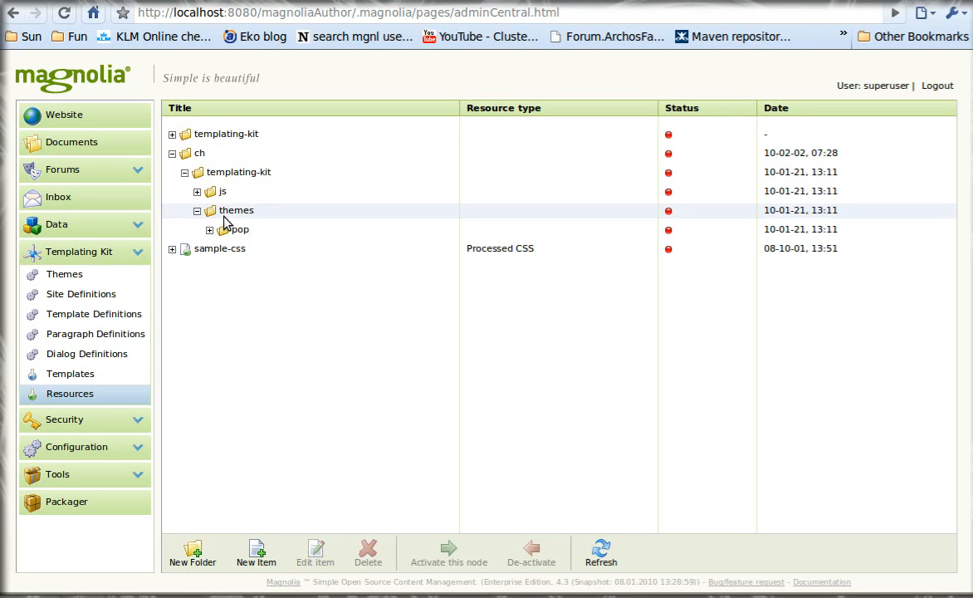
{"action": "left_click", "coordinate": [172, 153]}
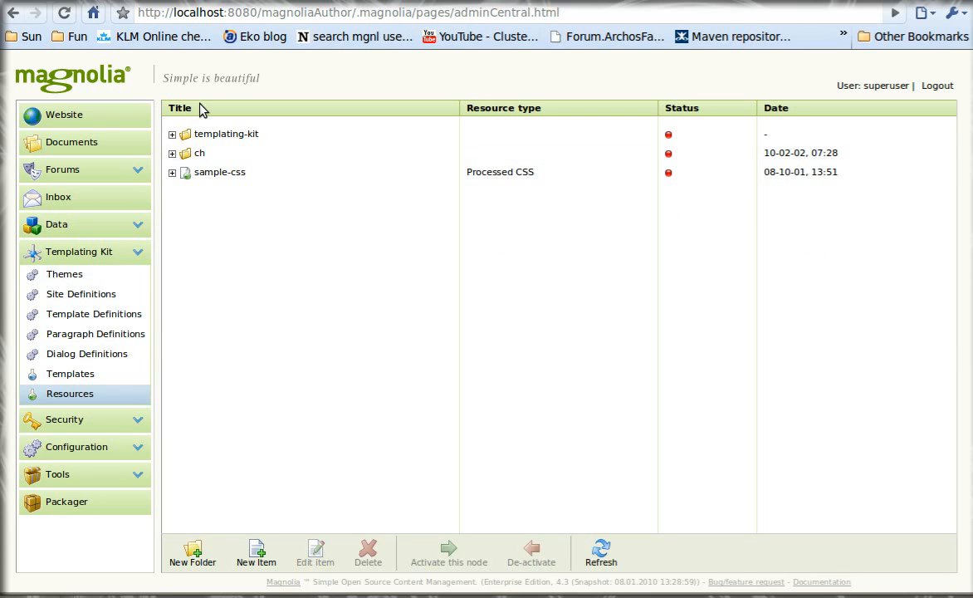
Examine the demo-project page tree under the de root page of the website on the localhost domain
{"action": "left_click", "coordinate": [119, 124]}
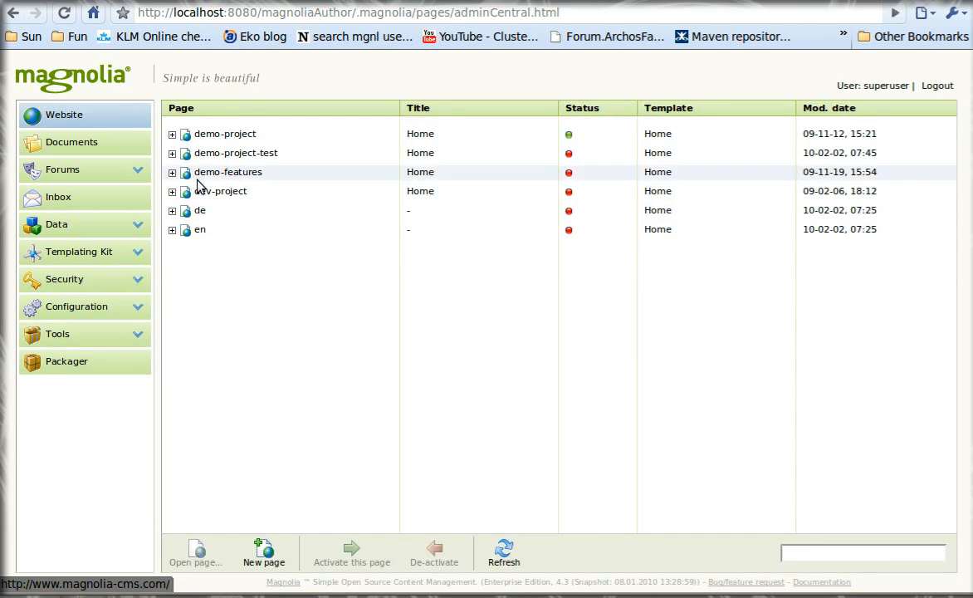
{"action": "left_click_drag", "start_coordinate": [226, 12], "coordinate": [171, 12]}
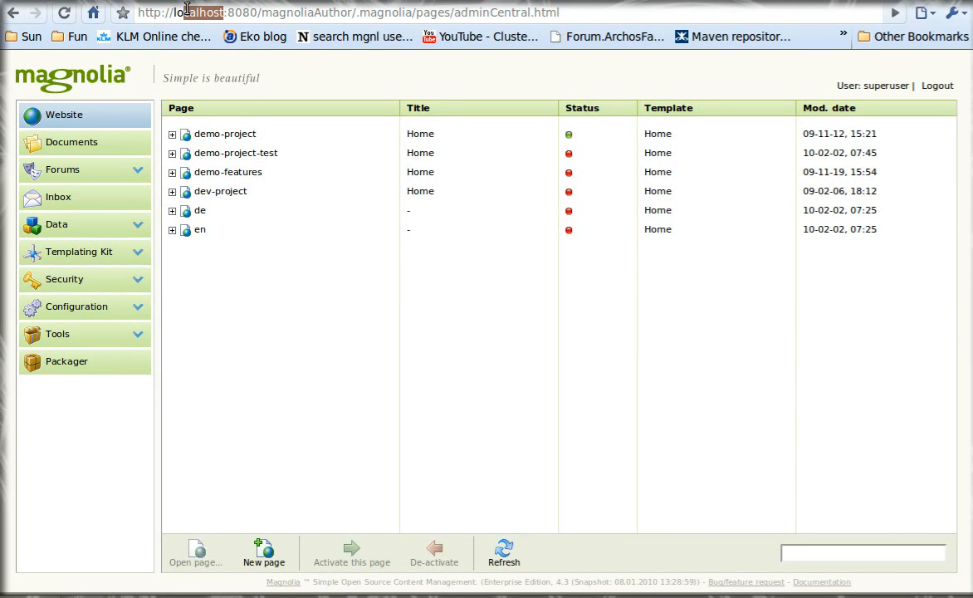
{"action": "left_click", "coordinate": [172, 211]}
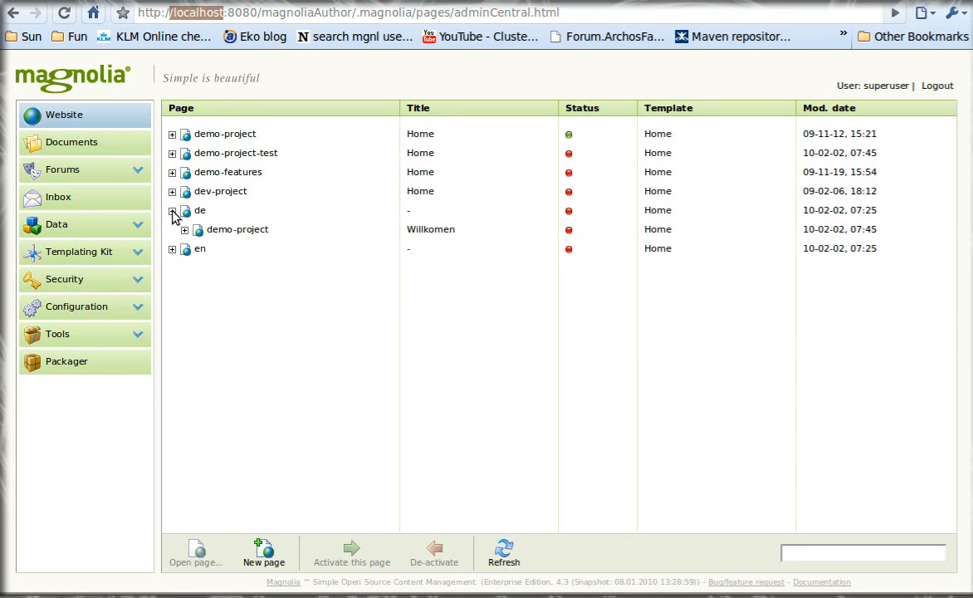
{"action": "left_click", "coordinate": [185, 229]}
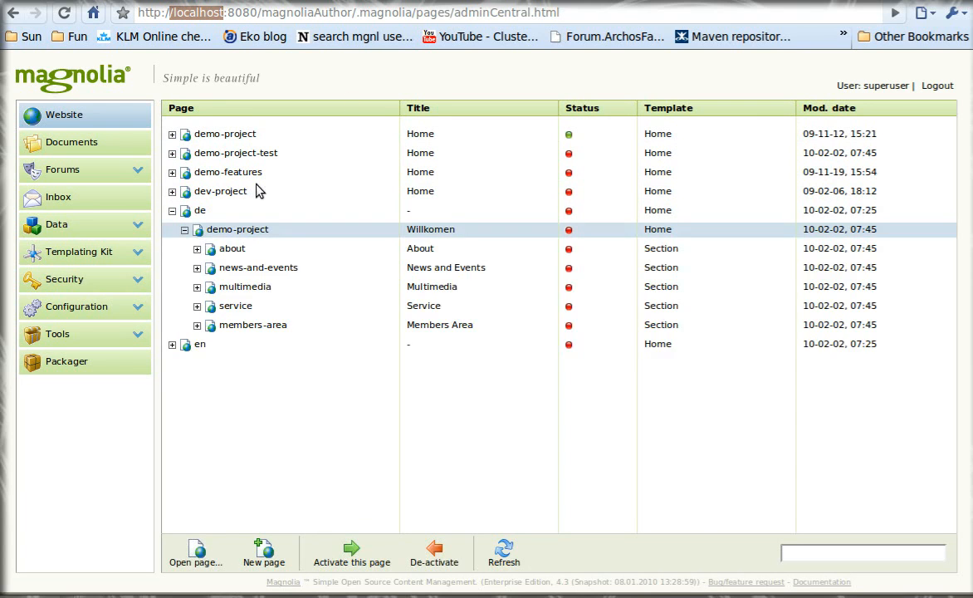
View the German demo-project page and inspect its home navigation title and the de segment in its address
{"action": "key", "text": "ctrl+Tab"}
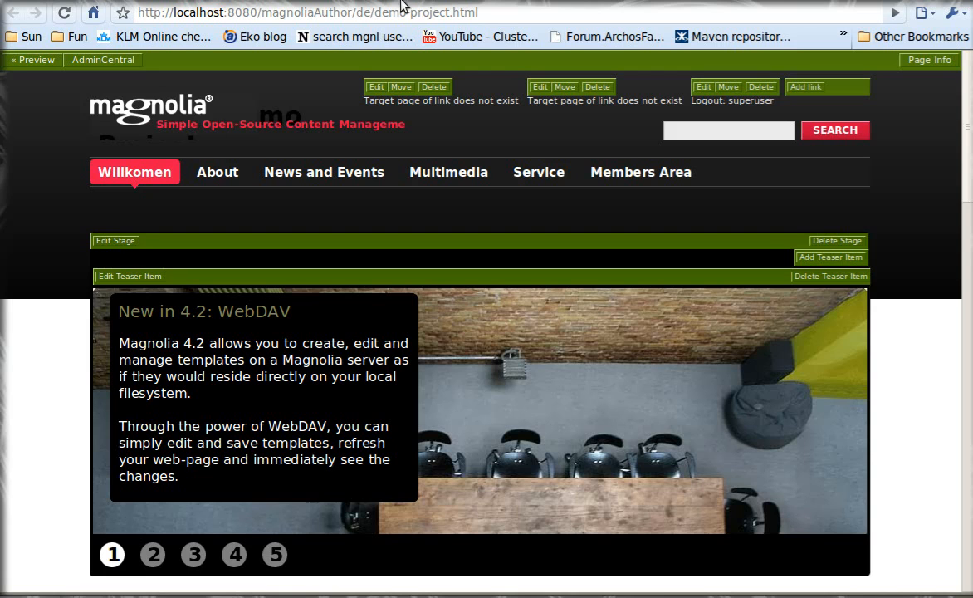
{"action": "left_click_drag", "start_coordinate": [98, 174], "coordinate": [173, 172]}
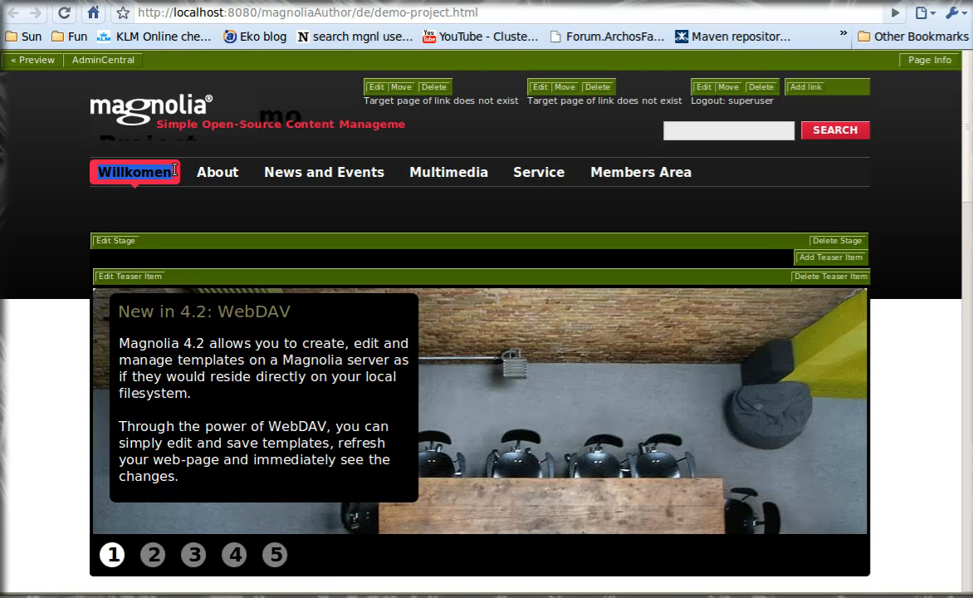
{"action": "left_click", "coordinate": [173, 169]}
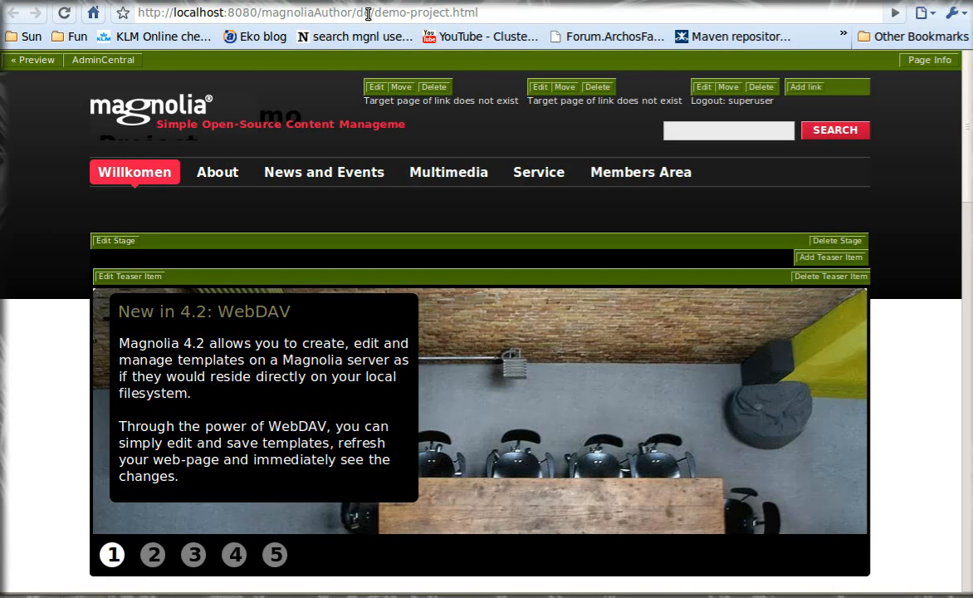
{"action": "mouse_move", "coordinate": [378, 12]}
{"action": "left_mouse_down"}
{"action": "mouse_move", "coordinate": [351, 12]}
{"action": "mouse_move", "coordinate": [376, 12]}
{"action": "left_mouse_up"}
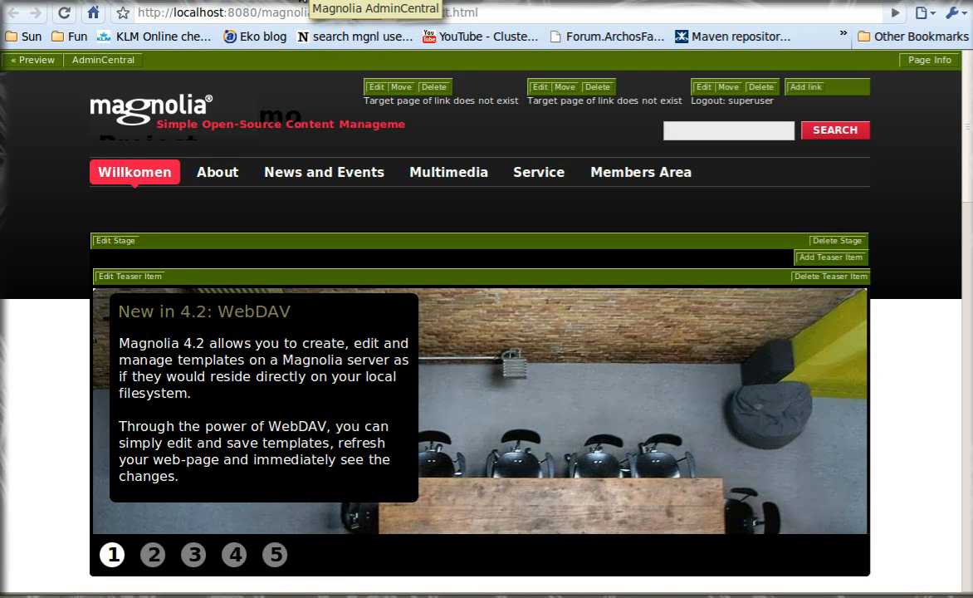
Return to AdminCentral and reload it with the host name local-de in place of localhost
{"action": "left_click", "coordinate": [310, 1]}
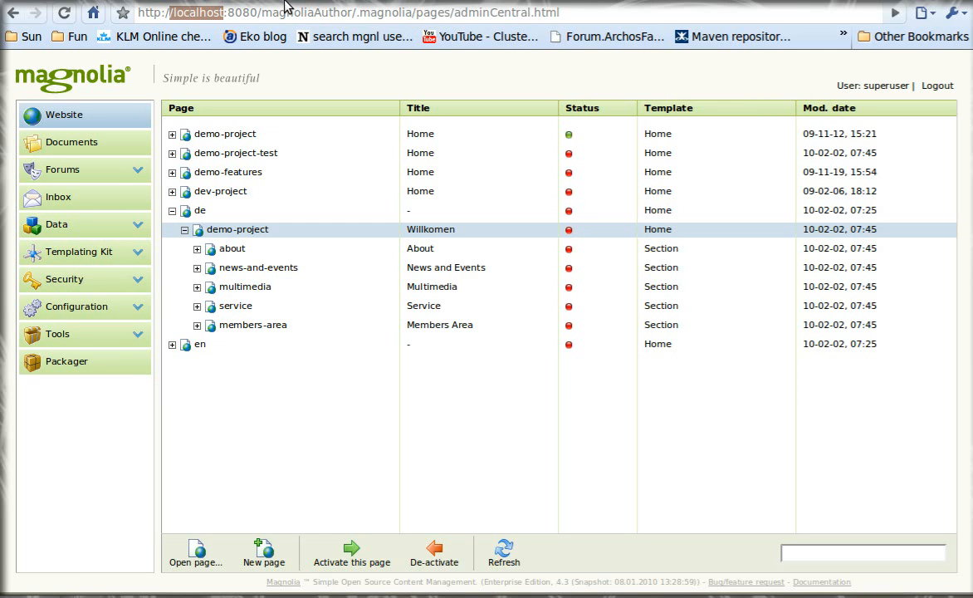
{"action": "left_click", "coordinate": [206, 12]}
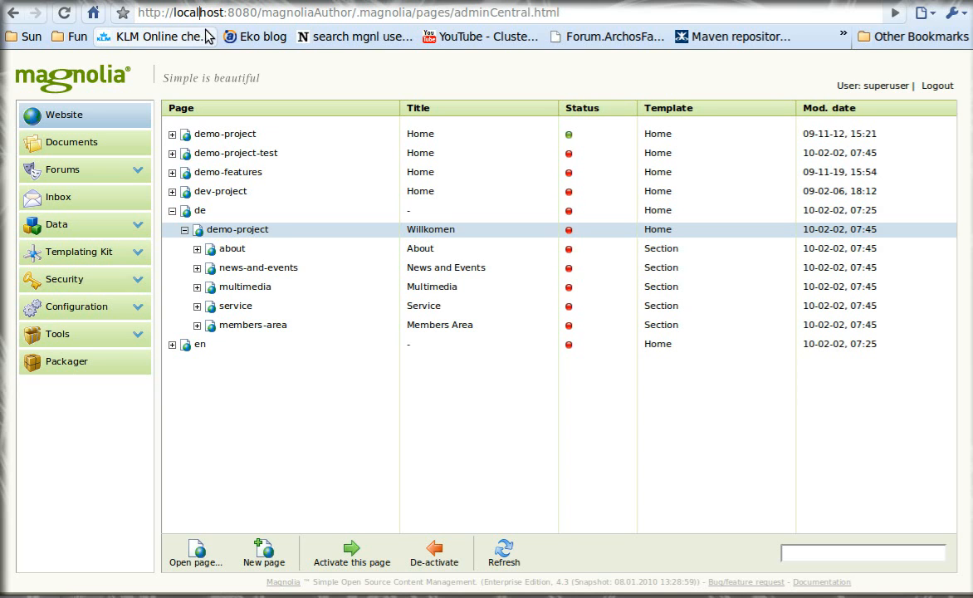
{"action": "key", "text": "Delete"}
{"action": "key", "text": "Delete"}
{"action": "key", "text": "Delete"}
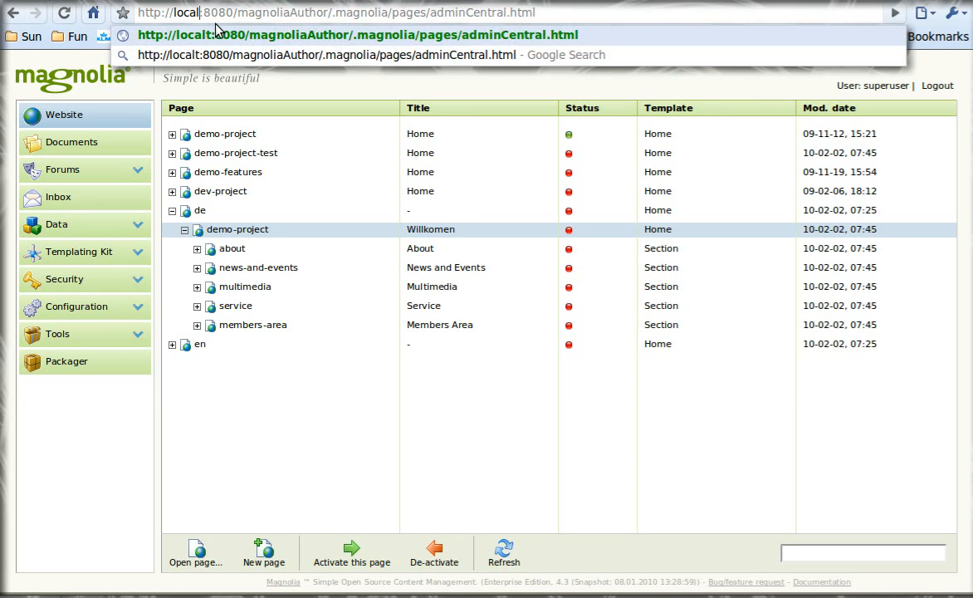
{"action": "key", "text": "Delete"}
{"action": "type", "text": "-de"}
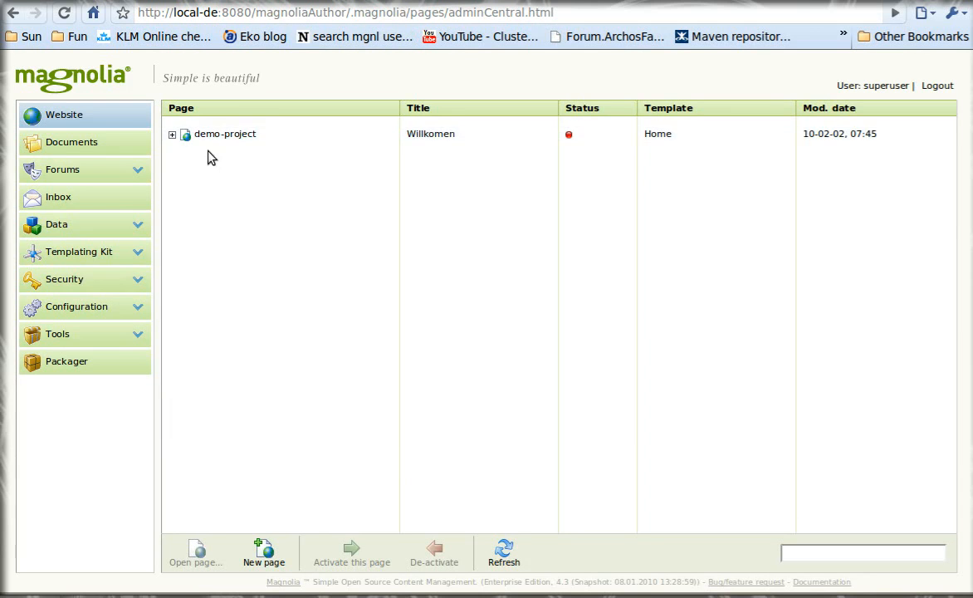
Open the demo-project page from the local-de website tree and inspect its home navigation title and address path
{"action": "left_click", "coordinate": [449, 141]}
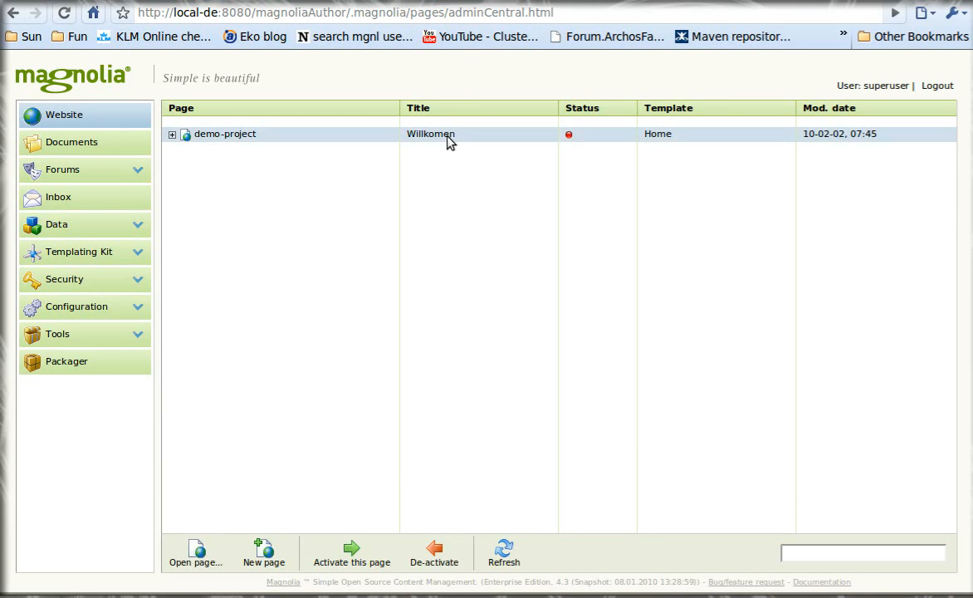
{"action": "left_click", "coordinate": [173, 135]}
{"action": "double_click", "coordinate": [186, 139]}
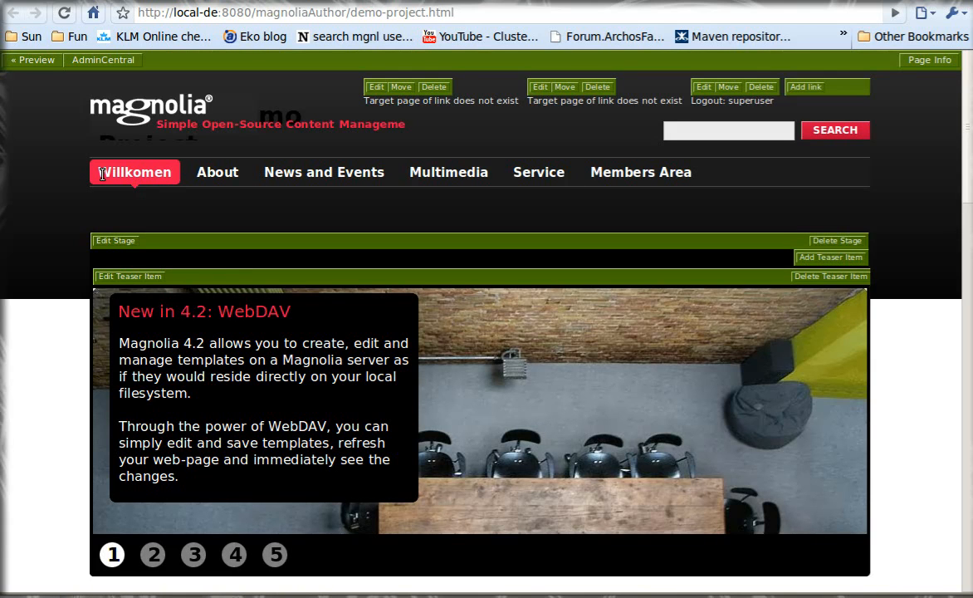
{"action": "left_click_drag", "start_coordinate": [98, 173], "coordinate": [163, 173]}
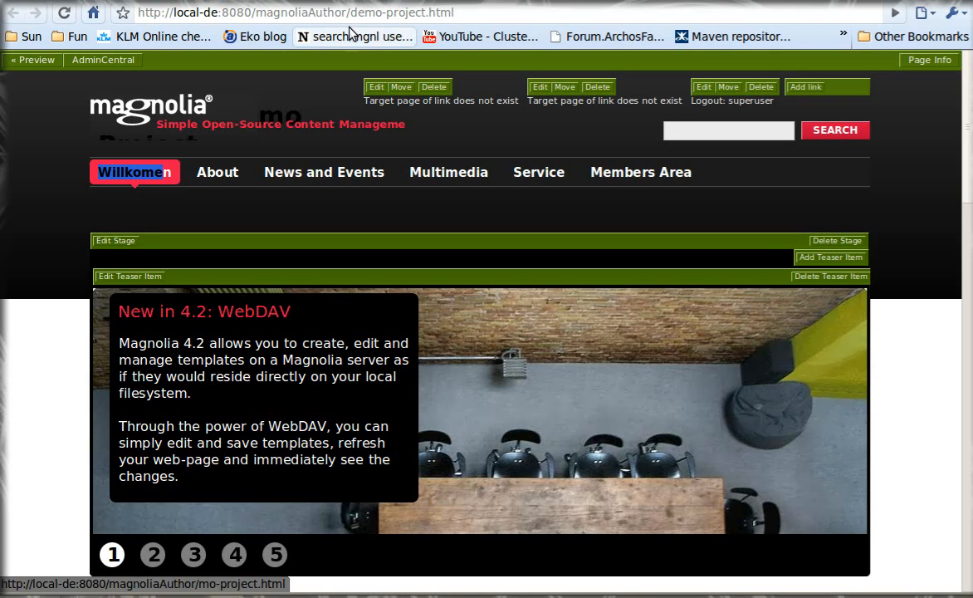
{"action": "left_click_drag", "start_coordinate": [335, 13], "coordinate": [376, 13]}
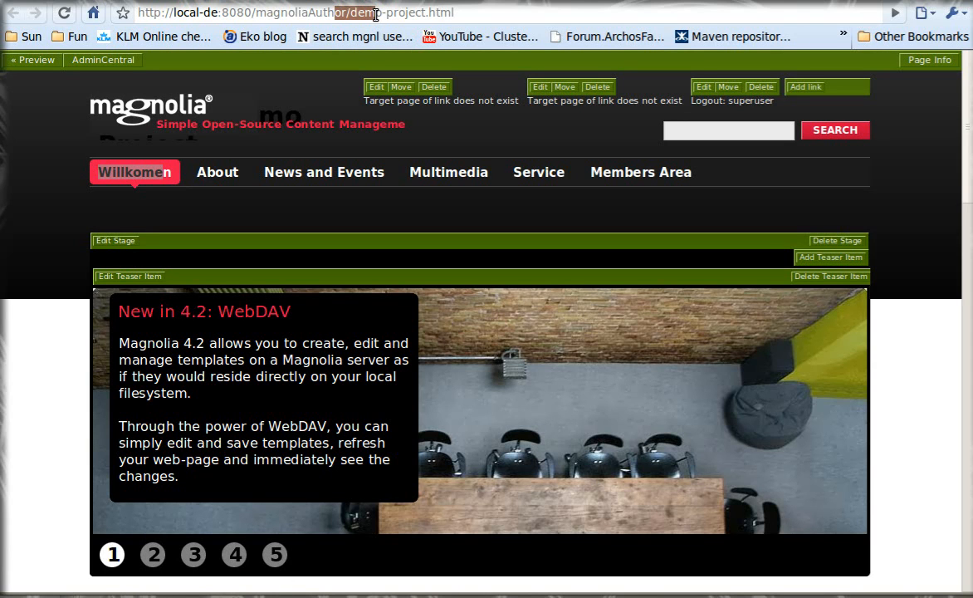
Load the same demo-project page on the local-com domain and inspect its address path
{"action": "left_click", "coordinate": [222, 12]}
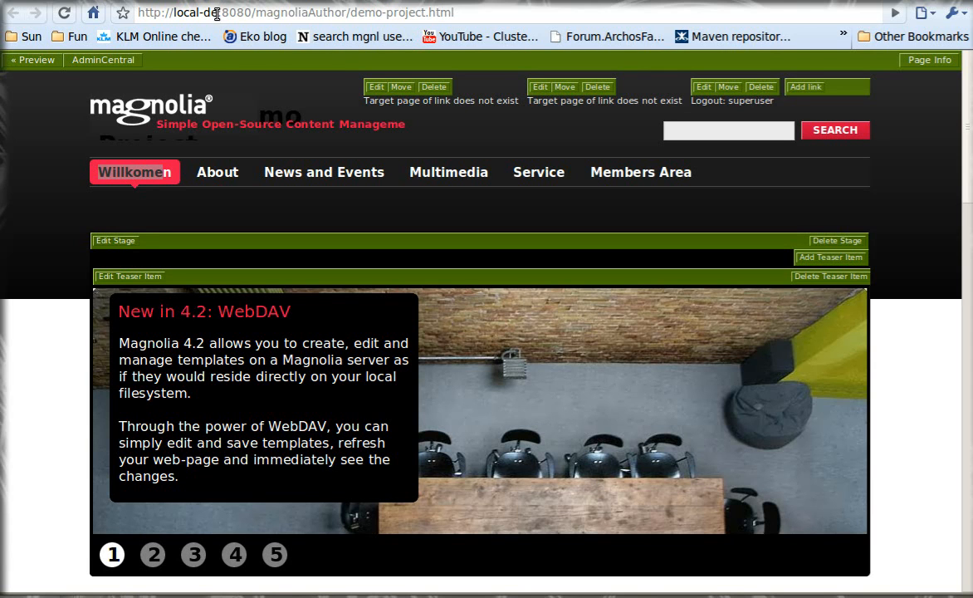
{"action": "key", "text": "BackSpace"}
{"action": "key", "text": "BackSpace"}
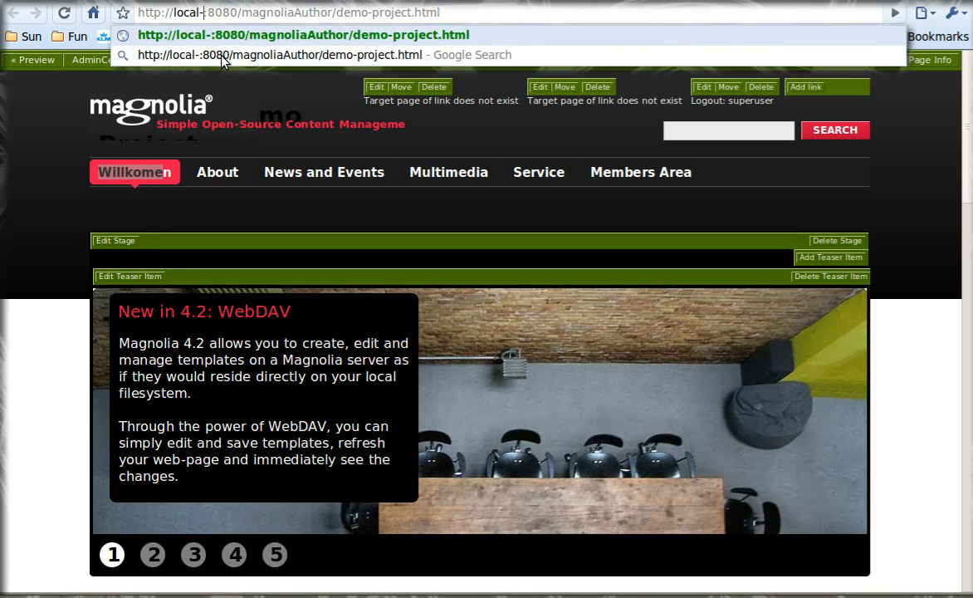
{"action": "type", "text": "com"}
{"action": "key", "text": "Return"}
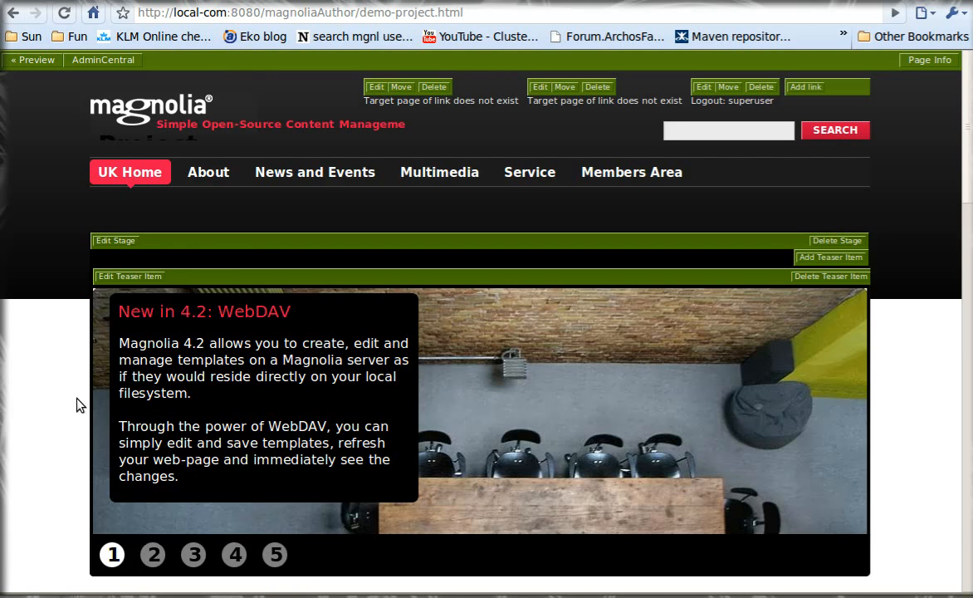
{"action": "left_click_drag", "start_coordinate": [356, 13], "coordinate": [366, 13]}
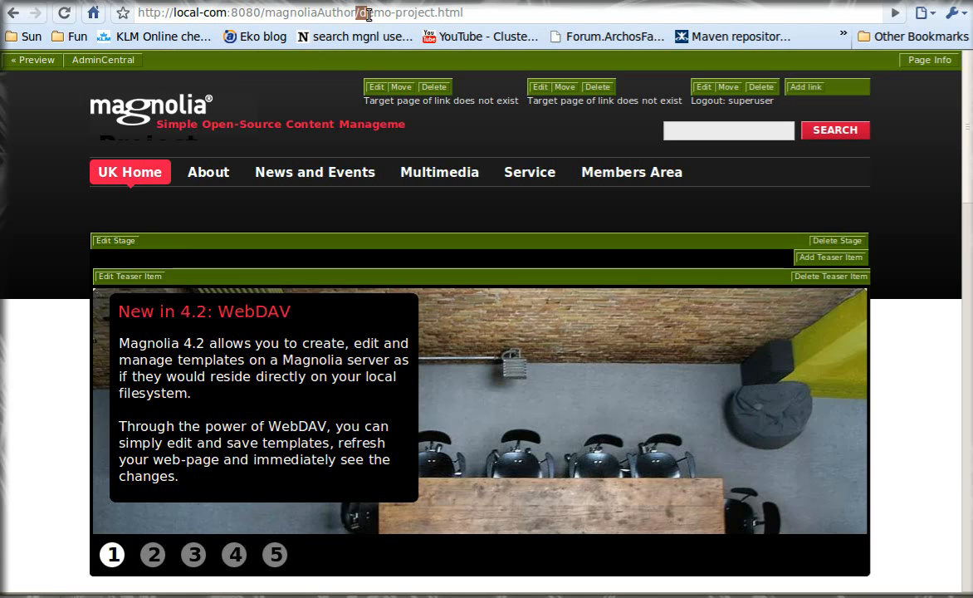
Load the demo-project page on the local-ch domain and inspect its home navigation title and page background
{"action": "left_click", "coordinate": [225, 11]}
{"action": "key", "text": "BackSpace"}
{"action": "key", "text": "BackSpace"}
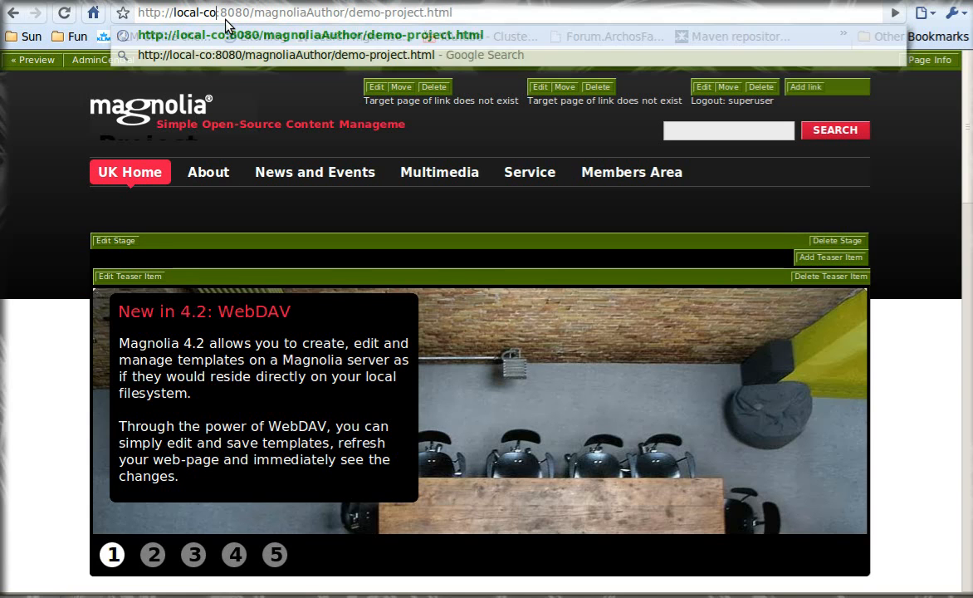
{"action": "type", "text": "h"}
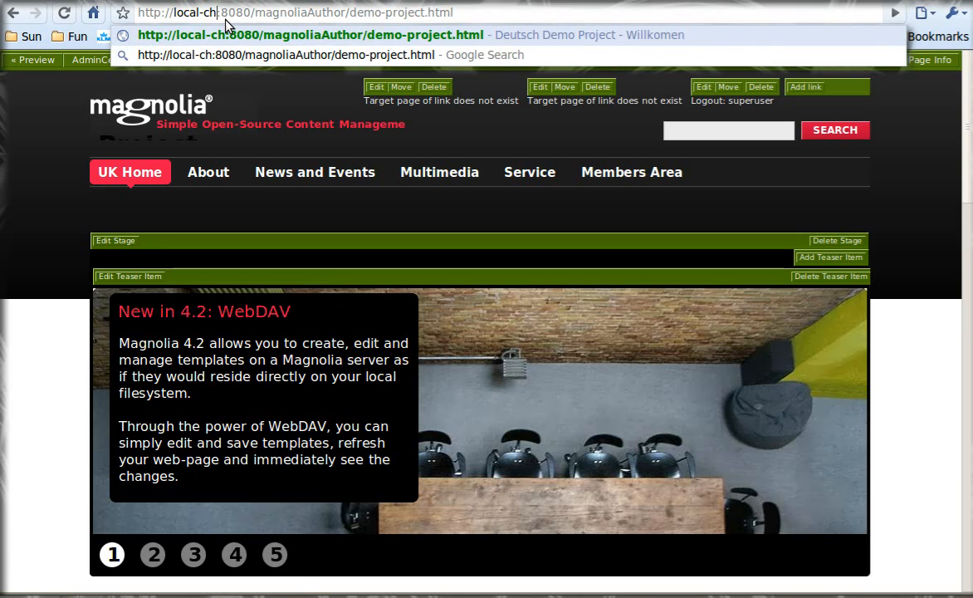
{"action": "key", "text": "Return"}
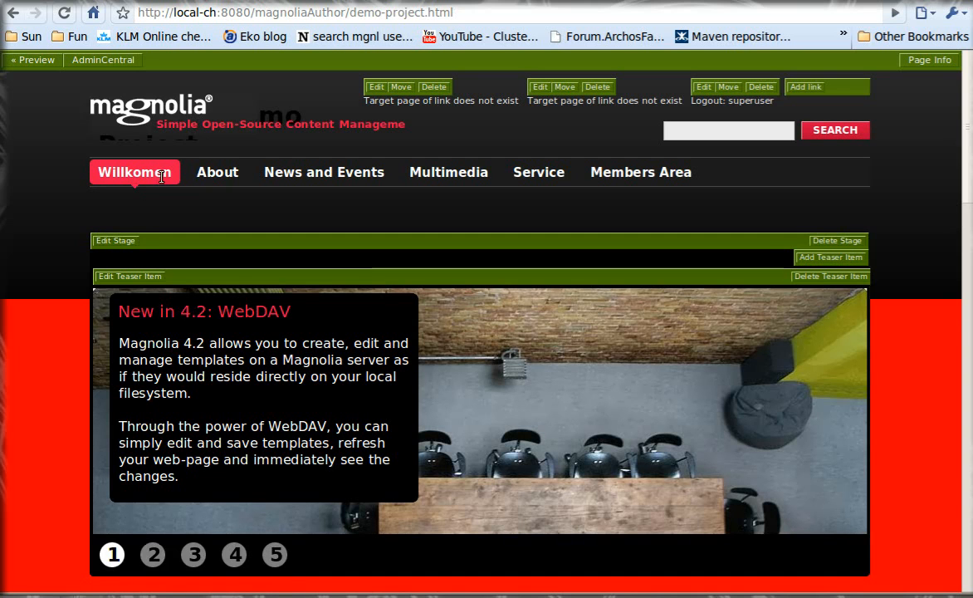
{"action": "left_click_drag", "start_coordinate": [161, 171], "coordinate": [87, 173]}
{"action": "left_click", "coordinate": [48, 355]}
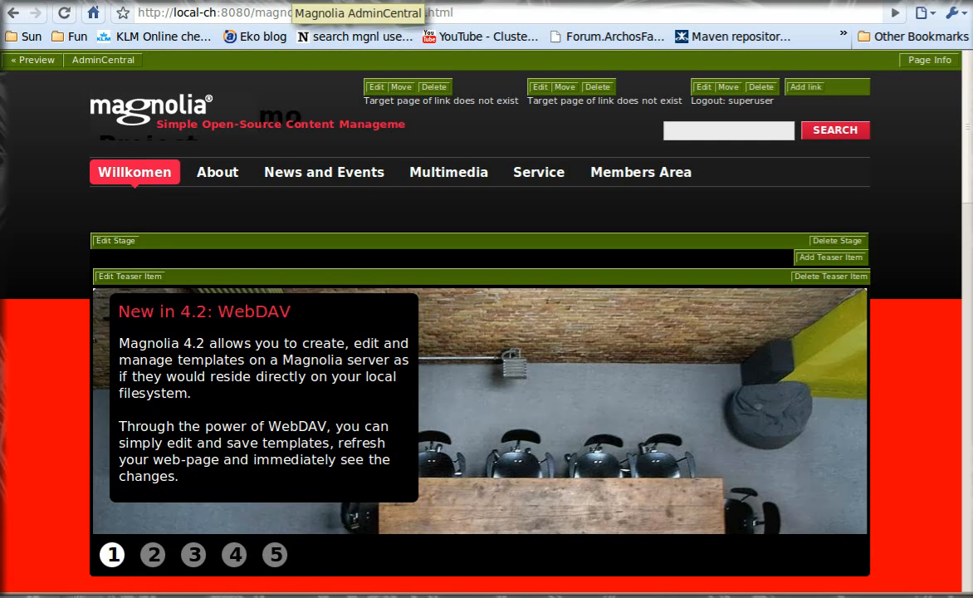
On the local-ch page, review which pages the internal link browser offers for the Contact header link, then close the dialogs without changes
{"action": "left_click", "coordinate": [287, 3]}
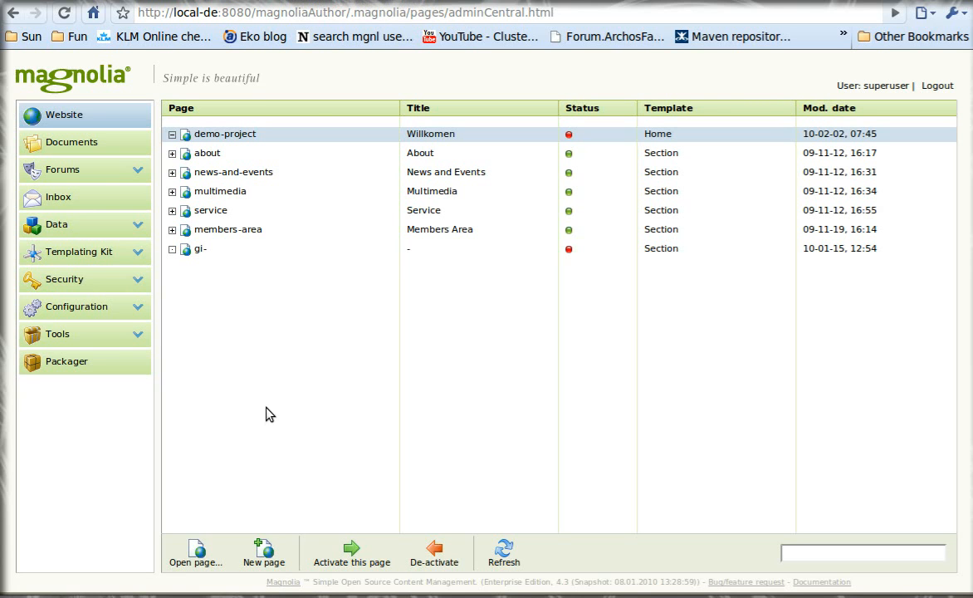
{"action": "left_click", "coordinate": [301, 4]}
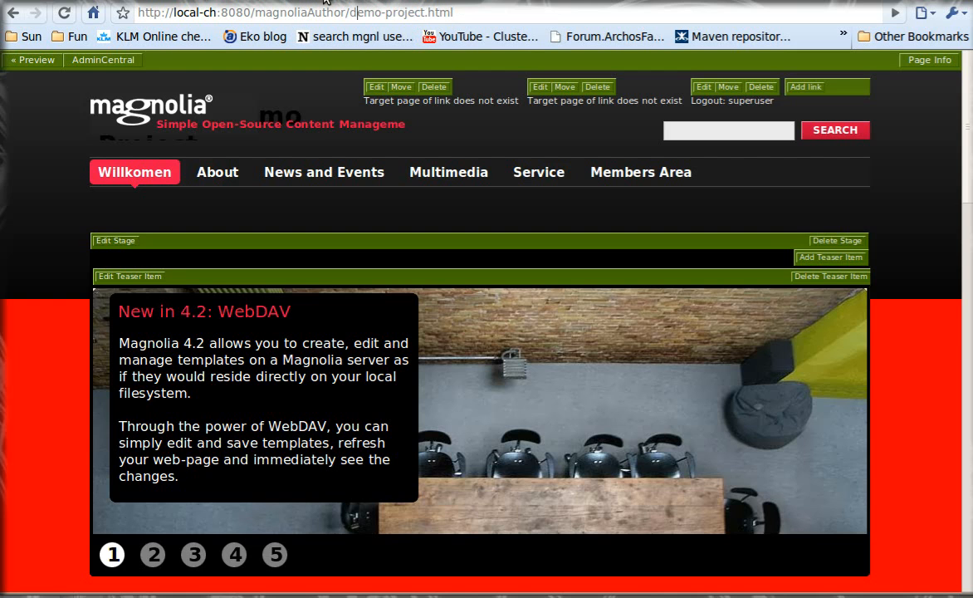
{"action": "left_click", "coordinate": [377, 88]}
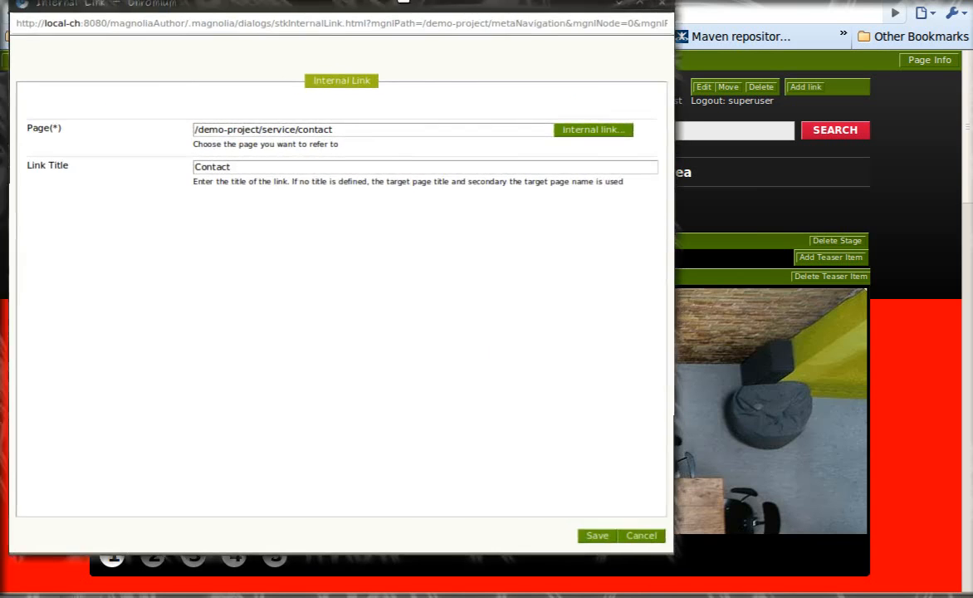
{"action": "left_click", "coordinate": [587, 139]}
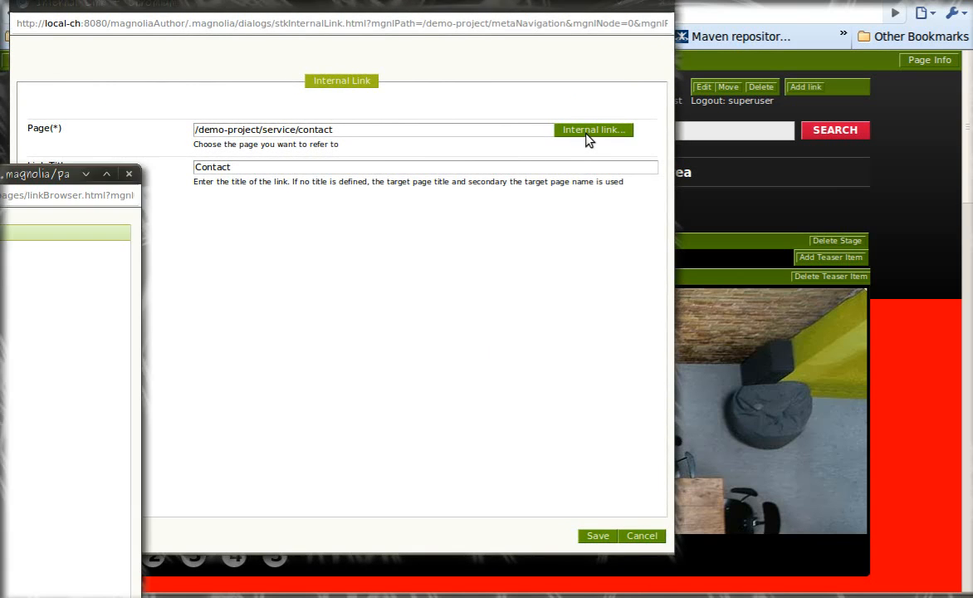
{"action": "left_click_drag", "start_coordinate": [50, 179], "coordinate": [532, 46]}
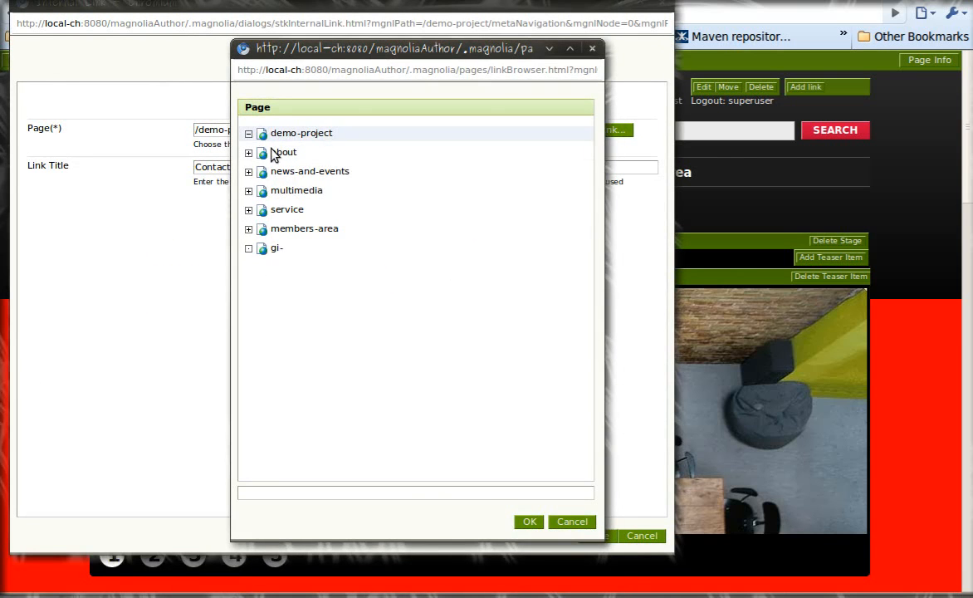
{"action": "left_click", "coordinate": [591, 49]}
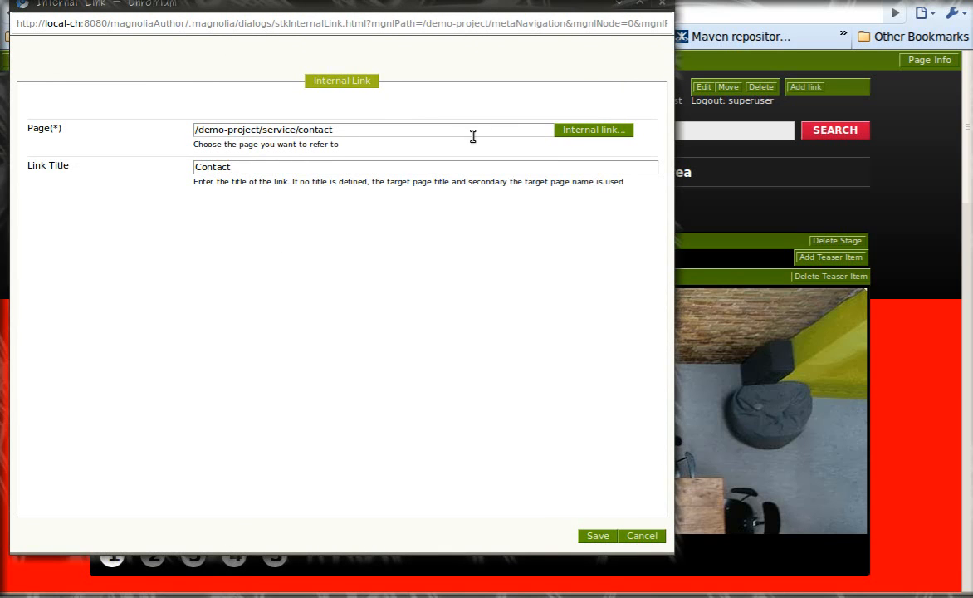
{"action": "left_click", "coordinate": [664, 10]}
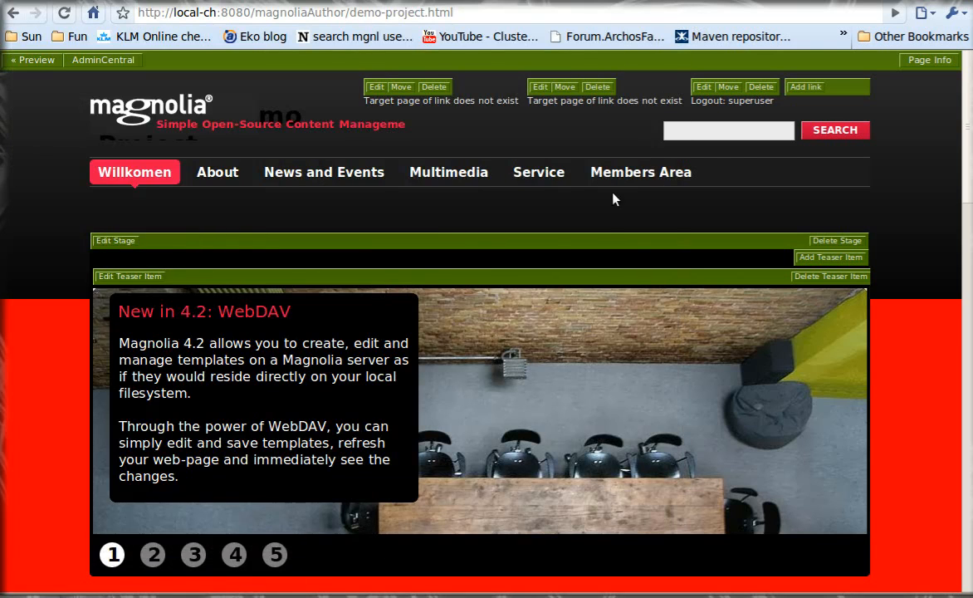
{"action": "scroll", "coordinate": [560, 176], "scroll_direction": "down", "scroll_amount": 2}
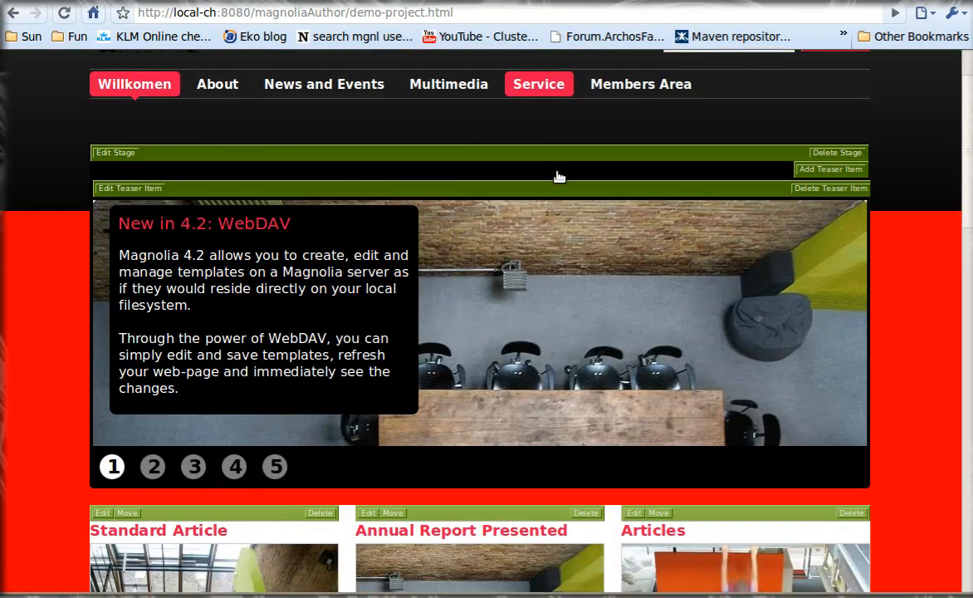